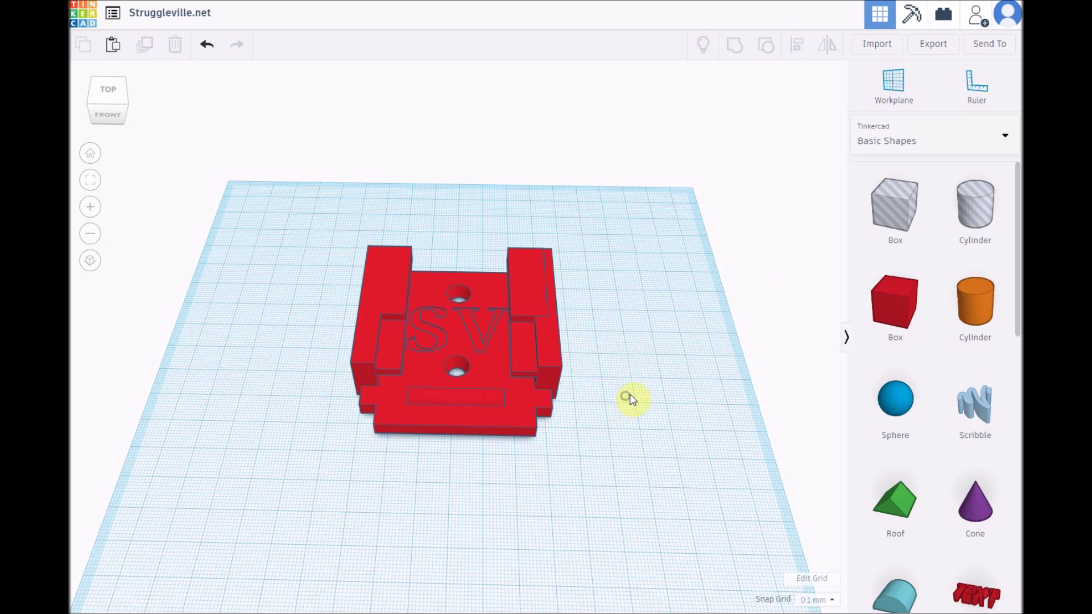
Step: Ungroup the whole red SV mount into its component shapes and inspect the separate pieces
{"action": "right_click_drag", "start_coordinate": [630, 394], "coordinate": [635, 393]}
{"action": "left_click_drag", "start_coordinate": [311, 225], "coordinate": [624, 458]}
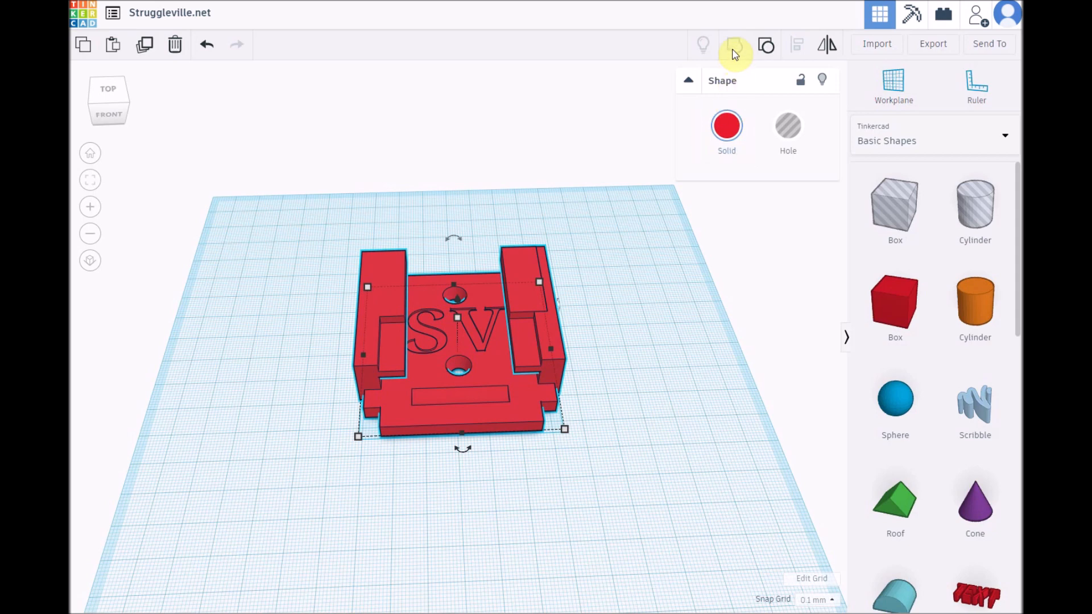
{"action": "left_click", "coordinate": [767, 50]}
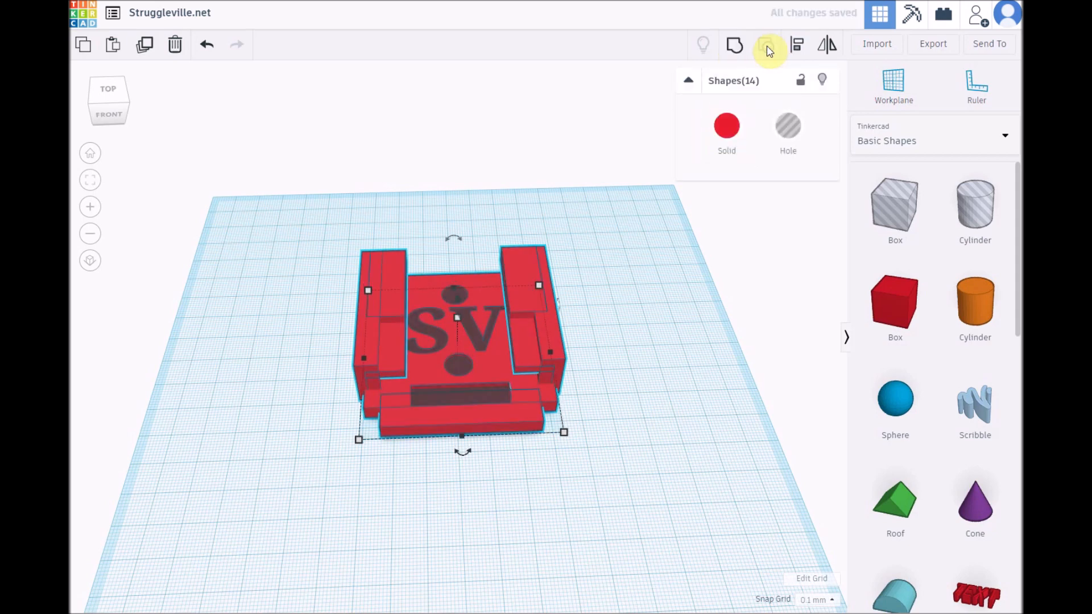
{"action": "left_click", "coordinate": [706, 343]}
{"action": "right_click_drag", "start_coordinate": [663, 407], "coordinate": [419, 378]}
{"action": "right_click_drag", "start_coordinate": [629, 419], "coordinate": [394, 376]}
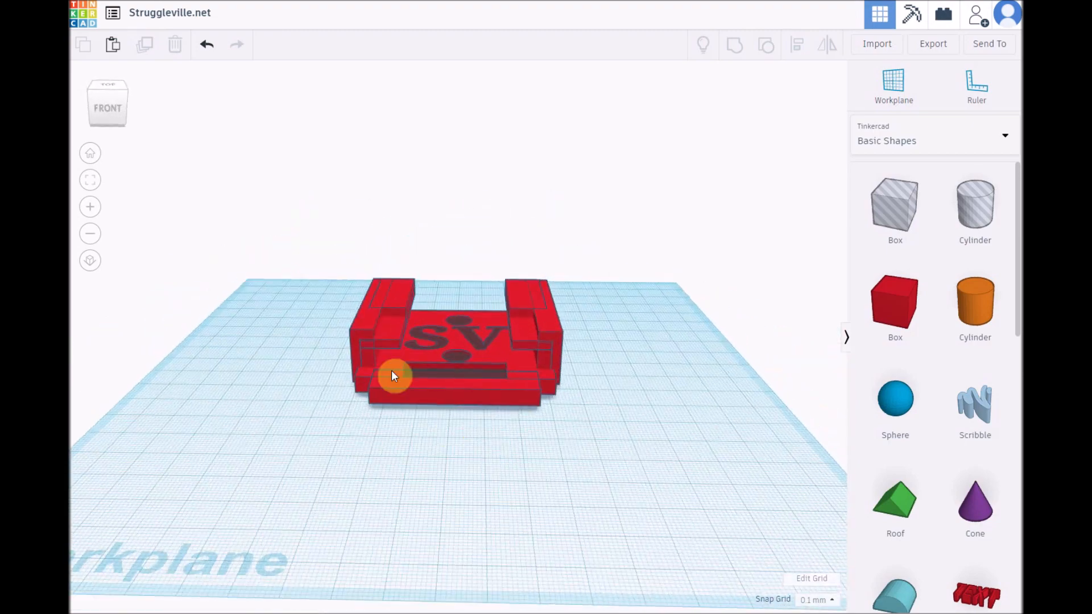
{"action": "right_click_drag", "start_coordinate": [380, 452], "coordinate": [353, 288]}
Step: Select all the component shapes and group them back into one mount
{"action": "left_click_drag", "start_coordinate": [317, 184], "coordinate": [641, 523]}
{"action": "left_click", "coordinate": [734, 44]}
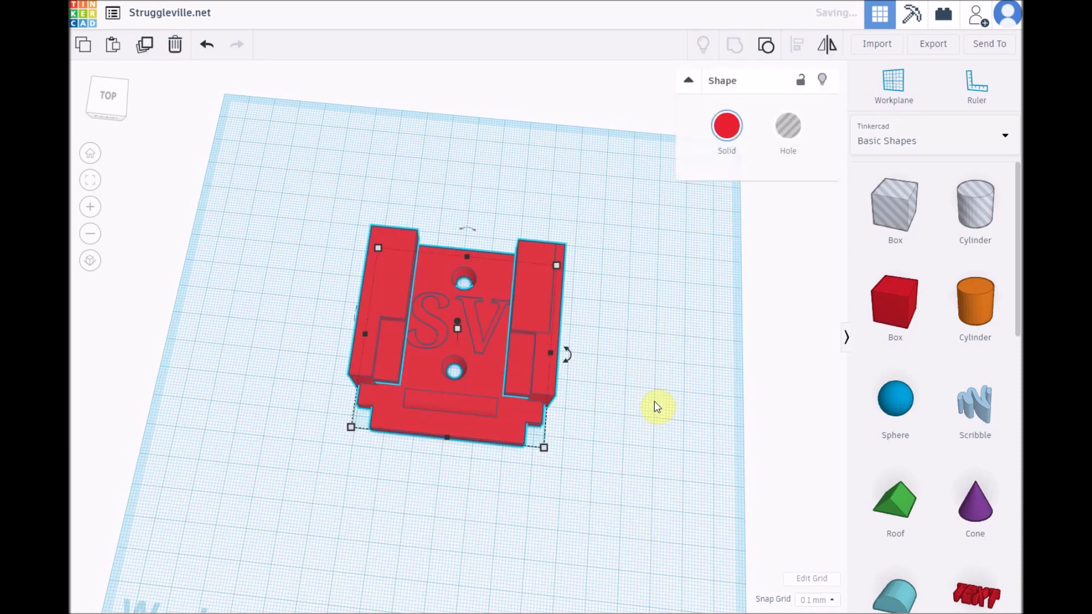
{"action": "left_click", "coordinate": [652, 370]}
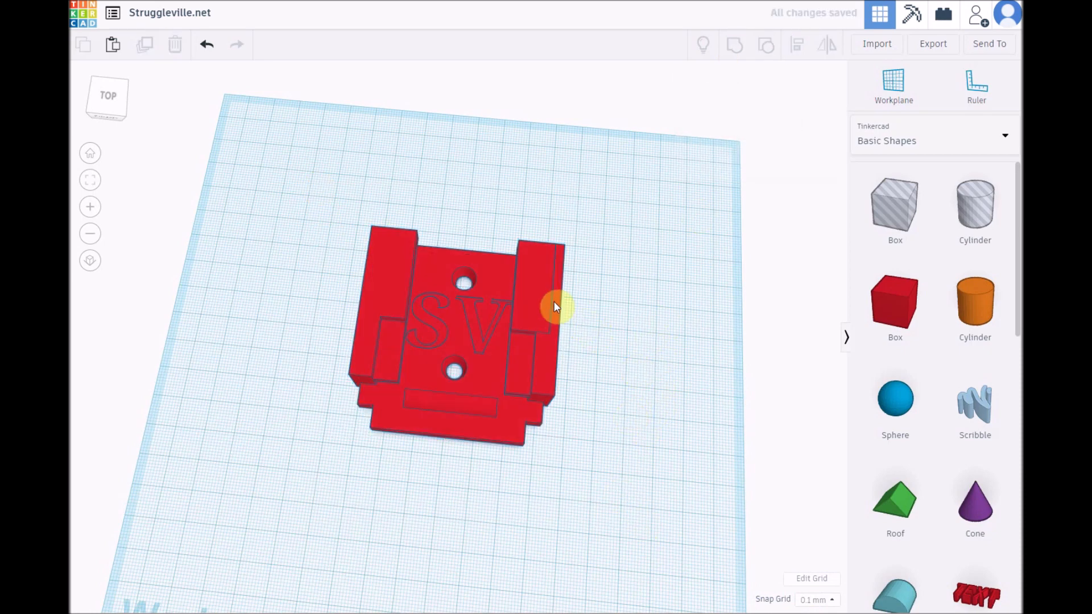
{"action": "right_click_drag", "start_coordinate": [599, 419], "coordinate": [615, 385]}
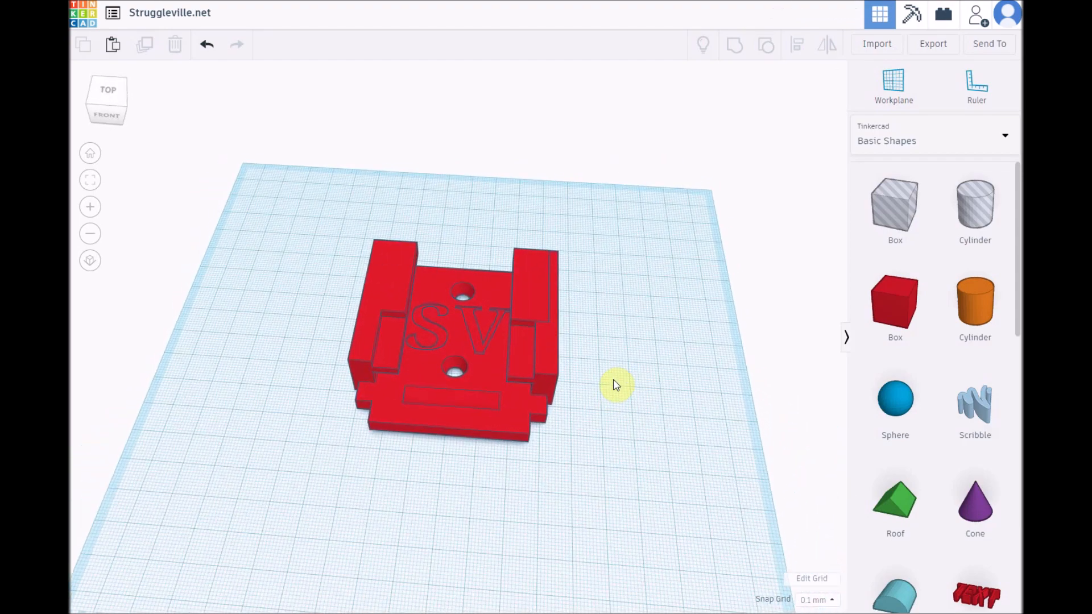
Step: Ungroup the mount and pick out one 7 mm wide side wall together with its overhanging rail
{"action": "left_click_drag", "start_coordinate": [324, 202], "coordinate": [579, 463]}
{"action": "left_click", "coordinate": [765, 44]}
{"action": "left_click", "coordinate": [673, 355]}
{"action": "right_click_drag", "start_coordinate": [673, 355], "coordinate": [497, 422]}
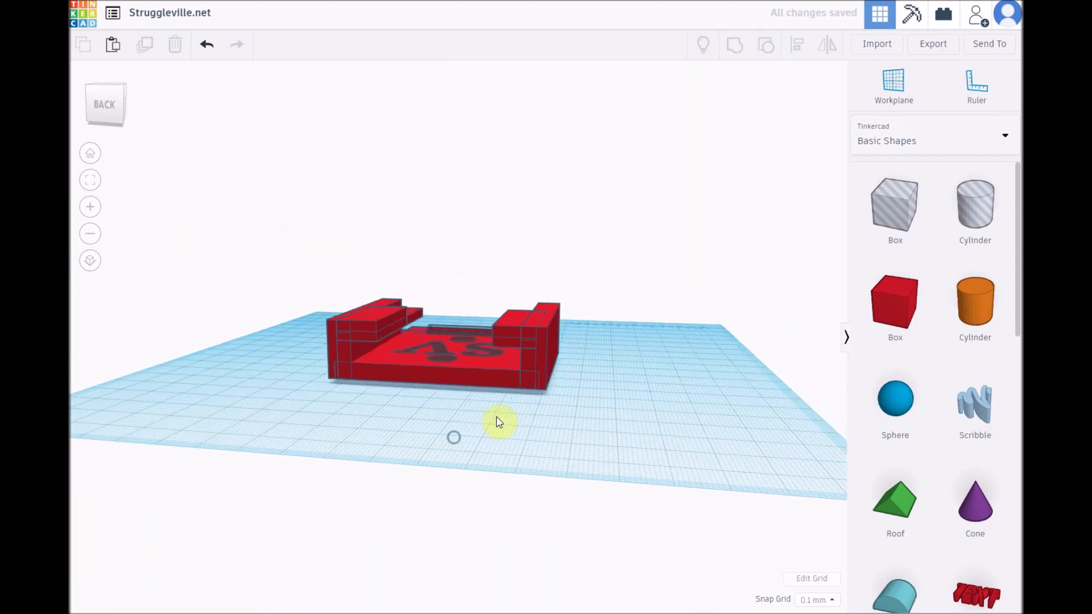
{"action": "left_click", "coordinate": [542, 339]}
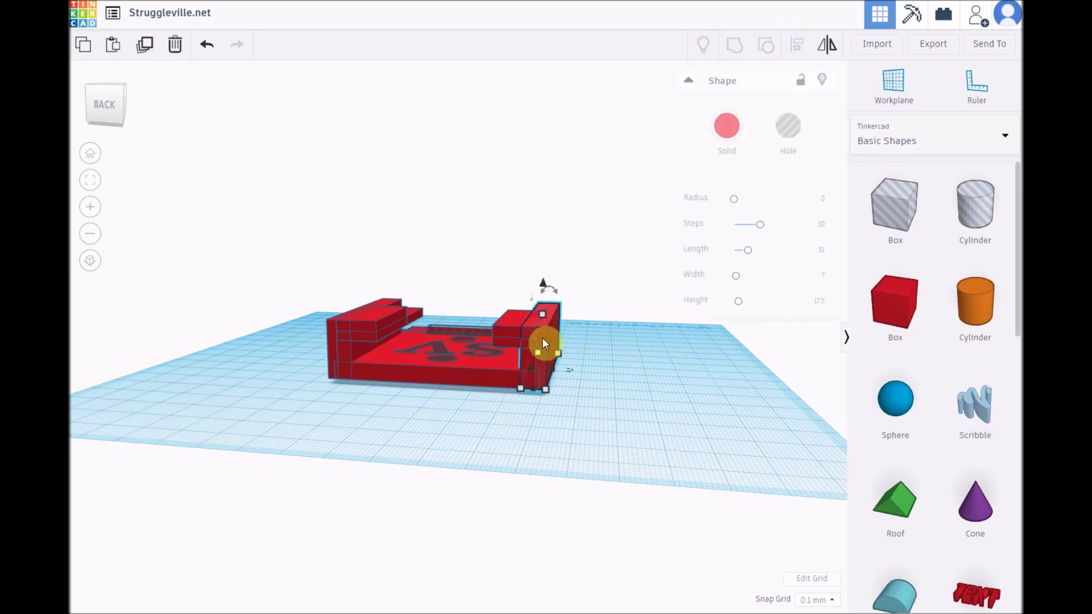
{"action": "left_click", "coordinate": [505, 331], "text": "shift"}
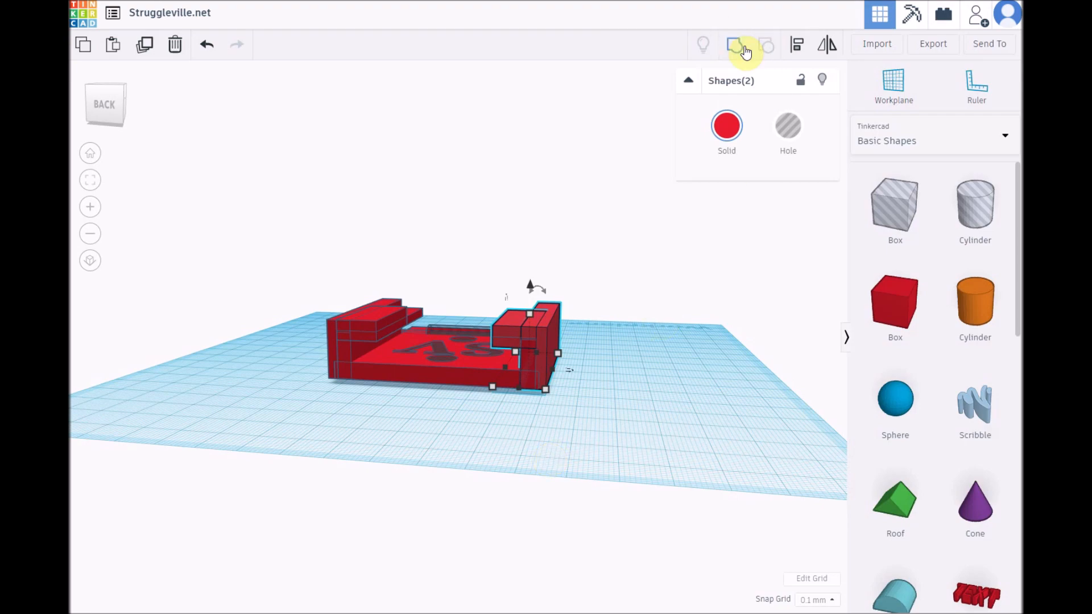
{"action": "left_click", "coordinate": [712, 449]}
Step: Regroup every shape of the mount into a single object
{"action": "right_click_drag", "start_coordinate": [646, 430], "coordinate": [580, 497]}
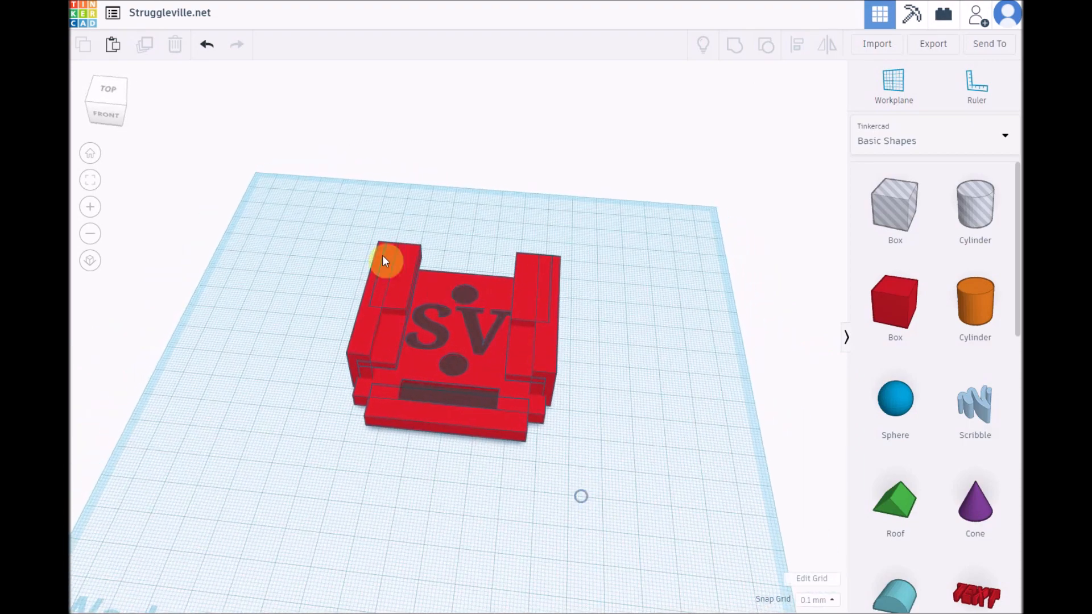
{"action": "left_click_drag", "start_coordinate": [341, 215], "coordinate": [619, 488]}
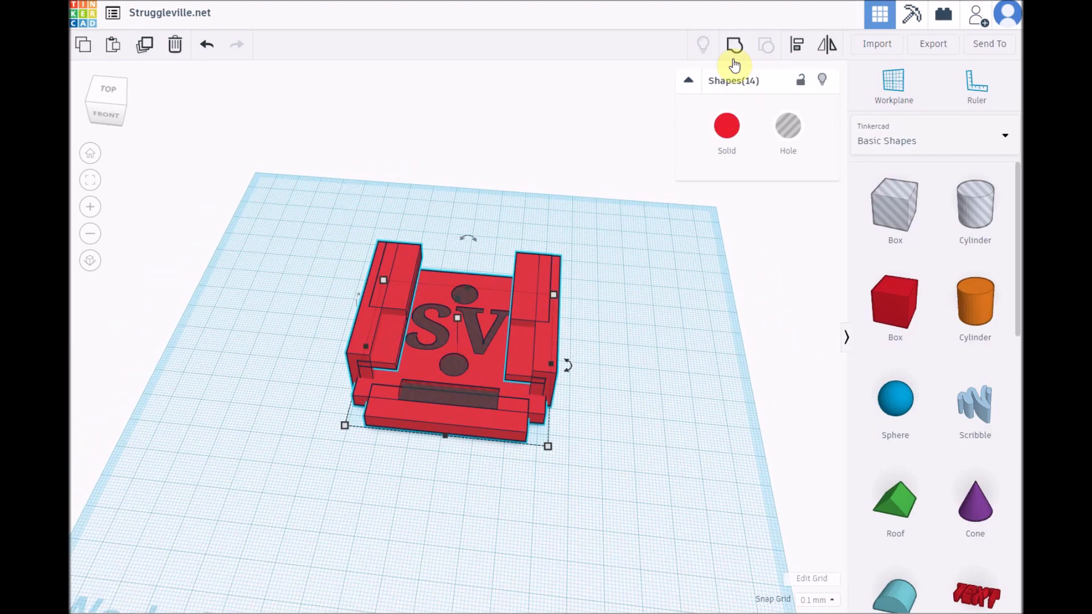
{"action": "left_click", "coordinate": [735, 45]}
{"action": "left_click", "coordinate": [658, 363]}
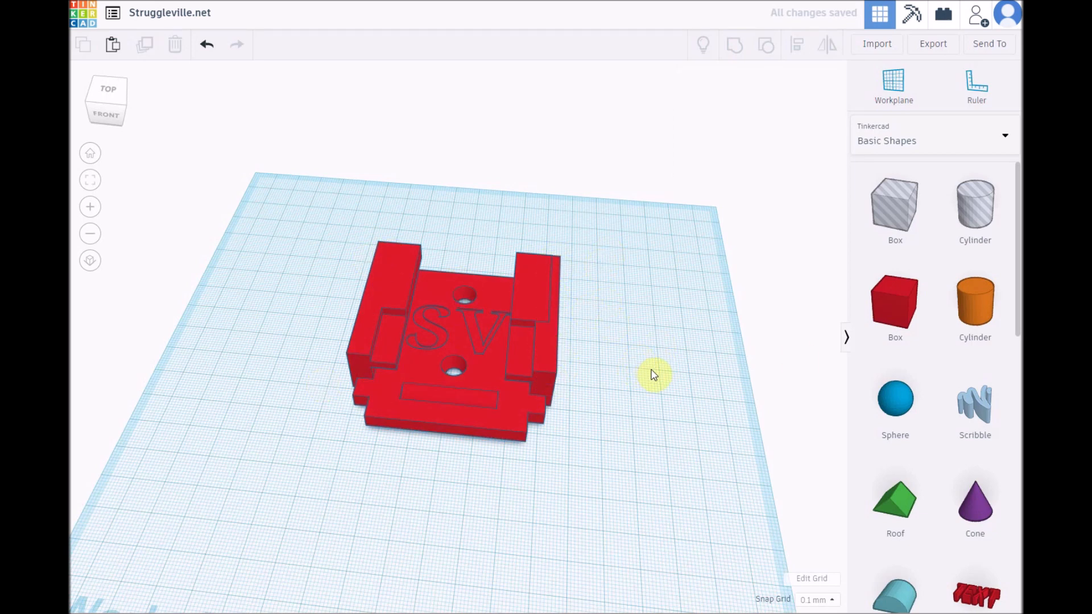
Step: Examine the grouped mount from behind, checking the side walls, the rail overhangs and the slot beneath them
{"action": "right_click_drag", "start_coordinate": [670, 348], "coordinate": [427, 434]}
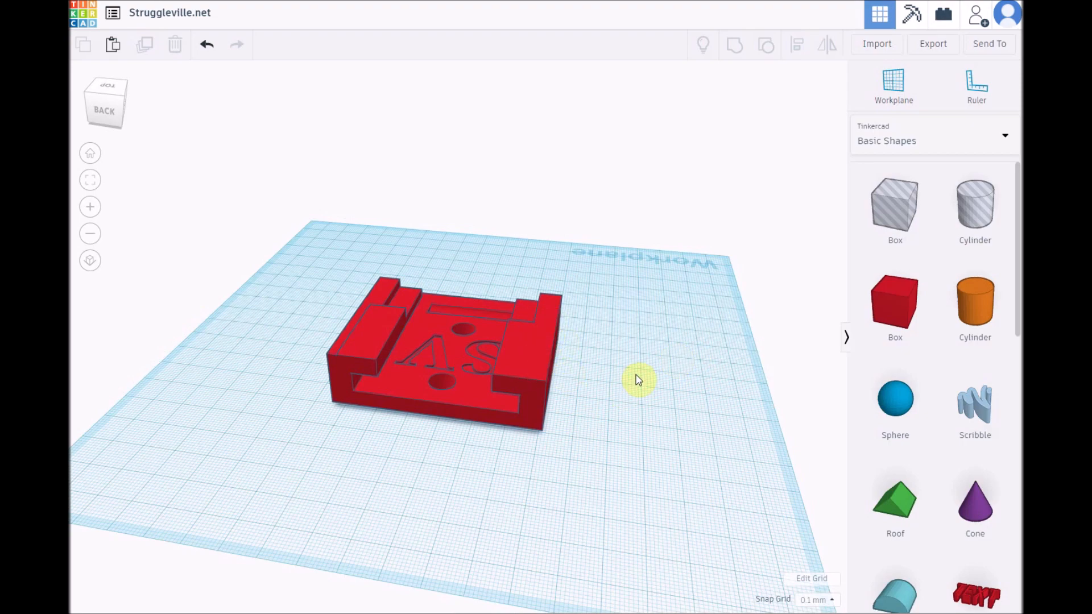
{"action": "right_click_drag", "start_coordinate": [639, 378], "coordinate": [710, 392]}
{"action": "scroll", "coordinate": [707, 392], "scroll_direction": "up", "scroll_amount": 3}
{"action": "right_click_drag", "start_coordinate": [496, 456], "coordinate": [553, 445]}
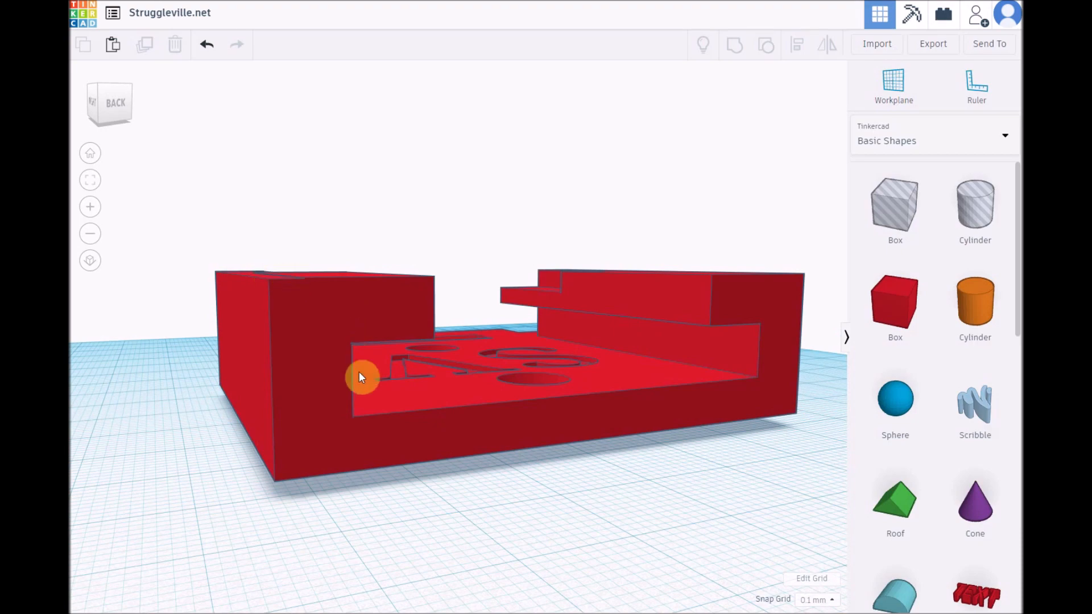
{"action": "right_click_drag", "start_coordinate": [421, 379], "coordinate": [247, 298]}
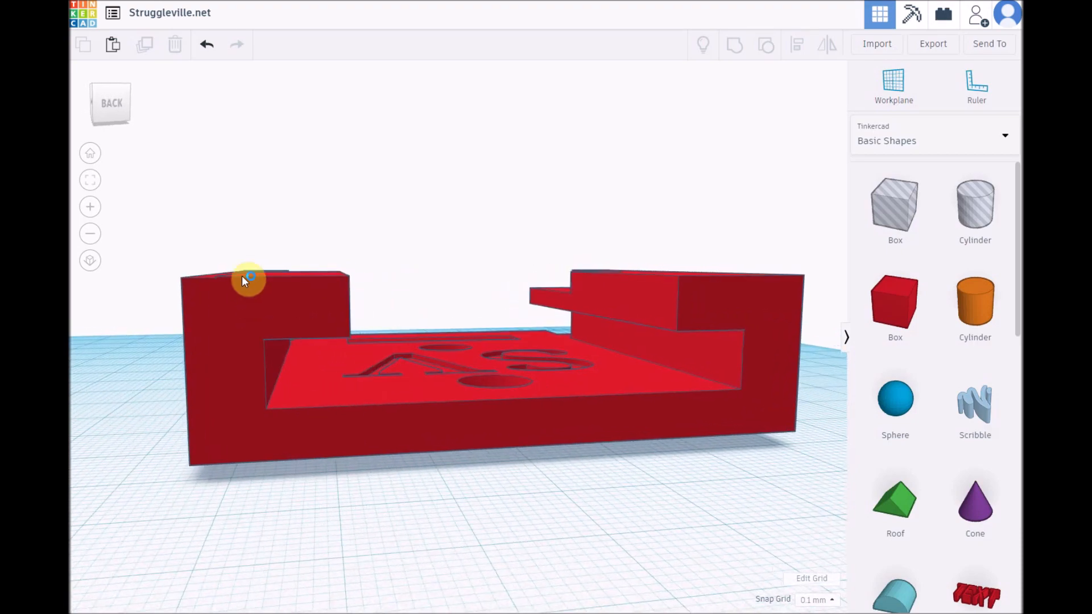
{"action": "right_click_drag", "start_coordinate": [298, 515], "coordinate": [263, 492]}
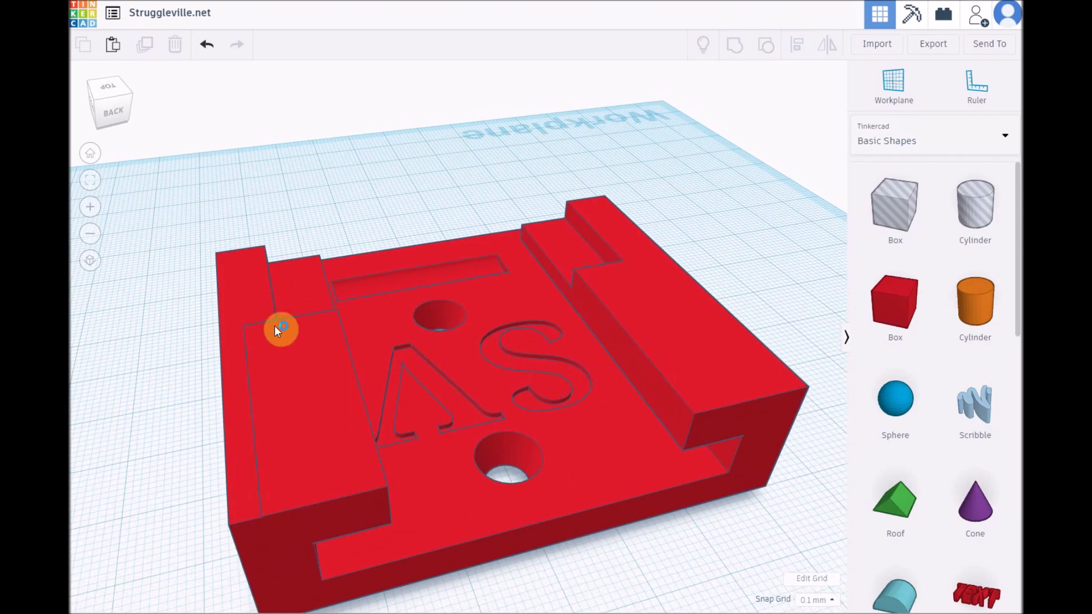
{"action": "right_click_drag", "start_coordinate": [233, 434], "coordinate": [195, 426]}
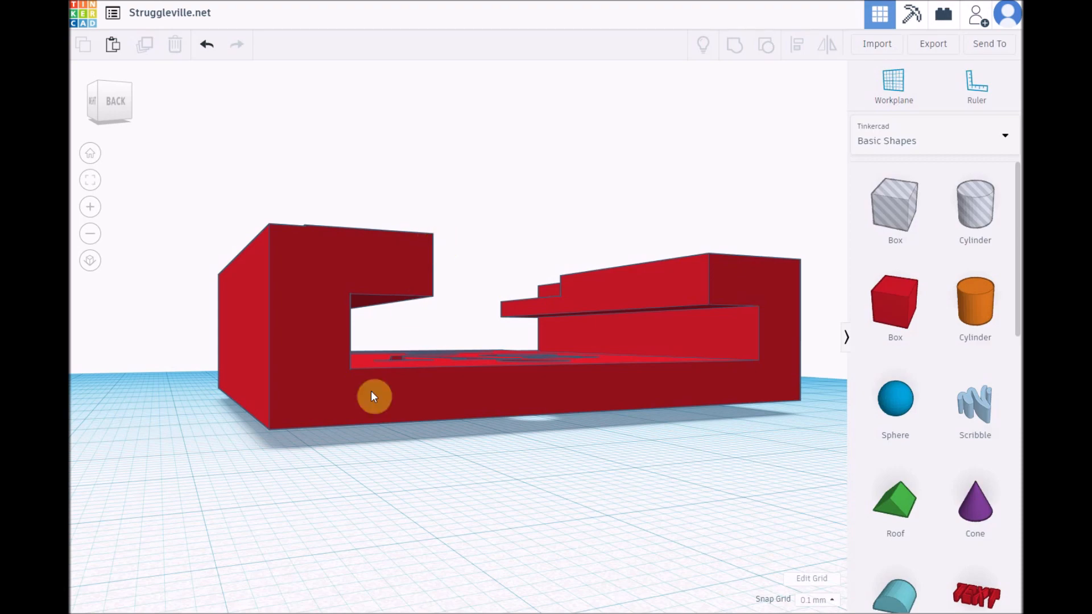
{"action": "right_click_drag", "start_coordinate": [349, 471], "coordinate": [302, 449]}
{"action": "scroll", "coordinate": [312, 456], "scroll_direction": "down", "scroll_amount": 5}
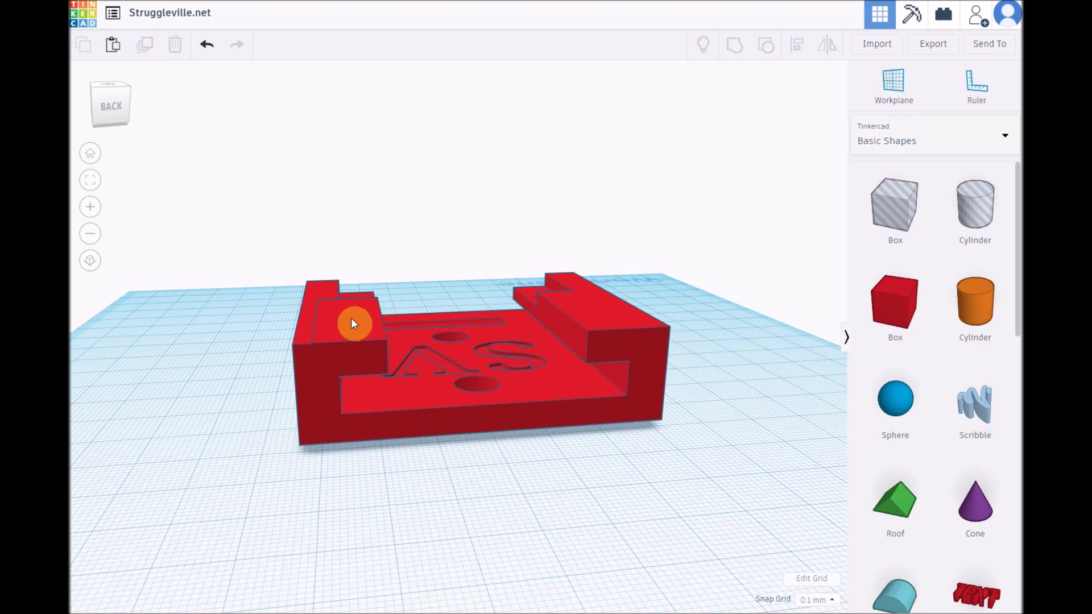
{"action": "right_click_drag", "start_coordinate": [341, 478], "coordinate": [322, 368]}
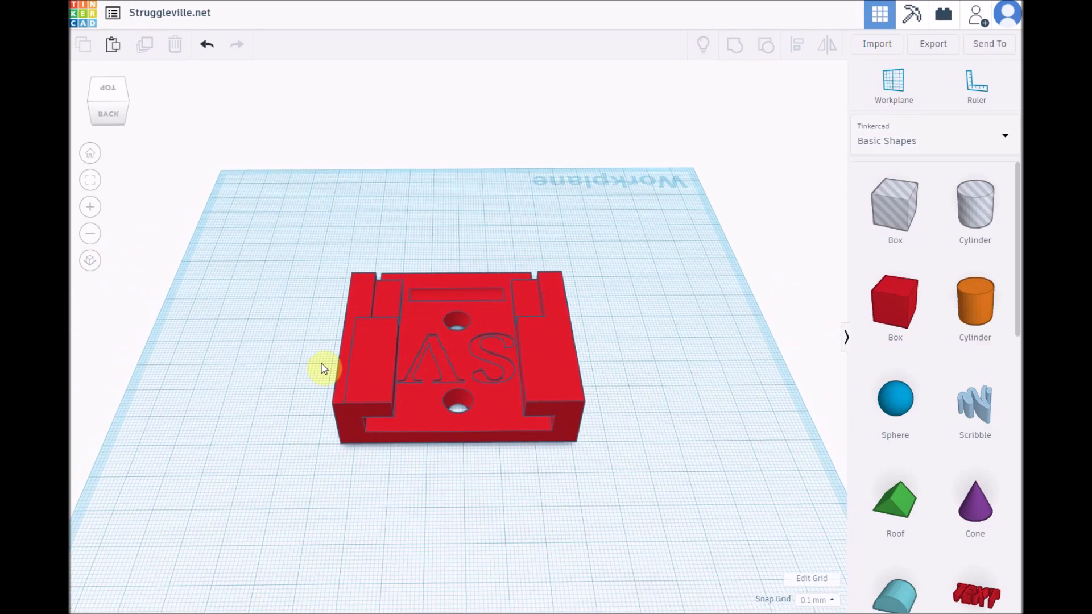
Step: Ungroup the mount into its separate shapes for access to the inner side pieces
{"action": "left_click_drag", "start_coordinate": [289, 228], "coordinate": [620, 493]}
{"action": "left_click", "coordinate": [766, 46]}
{"action": "left_click", "coordinate": [350, 507]}
{"action": "right_click_drag", "start_coordinate": [351, 508], "coordinate": [364, 450]}
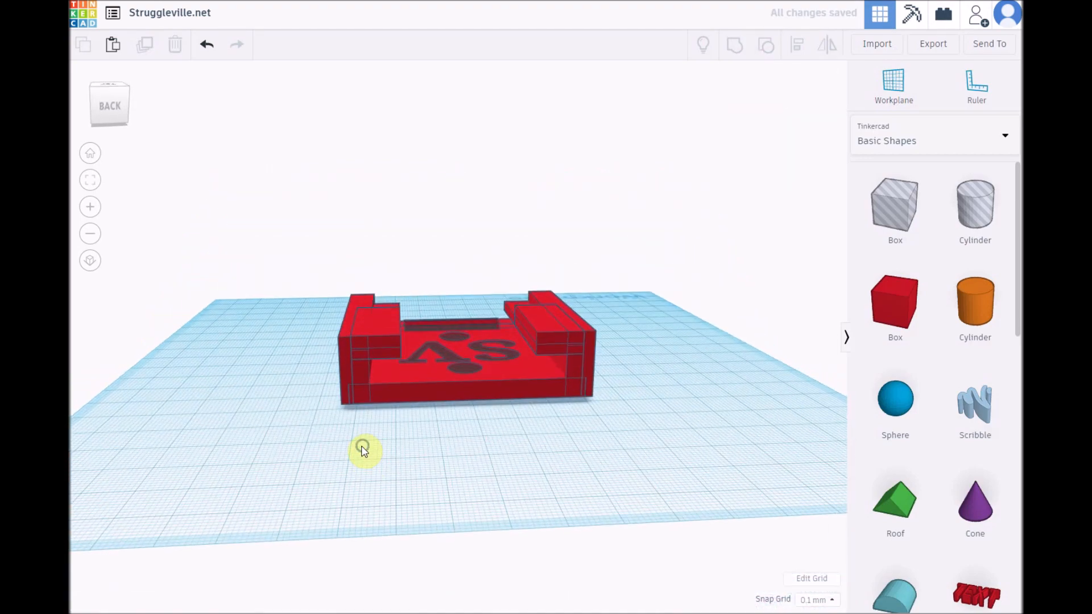
Step: Select one side's 4 mm wide inner wall, overhanging rail and front ledge, try moving them vertically, and reset the vertical offset to 0
{"action": "left_click", "coordinate": [362, 371]}
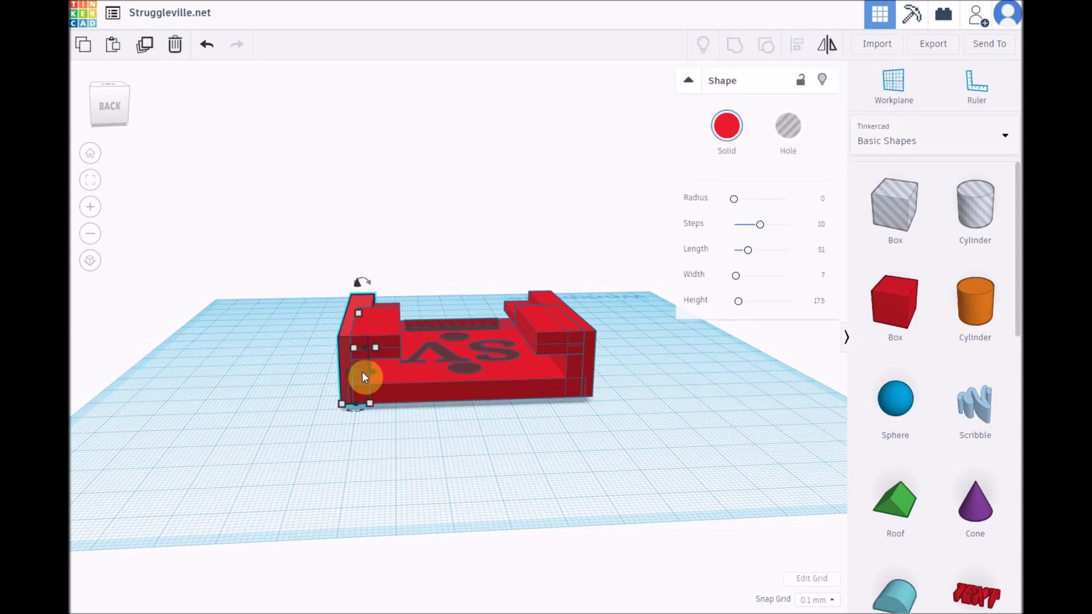
{"action": "left_click", "coordinate": [386, 435]}
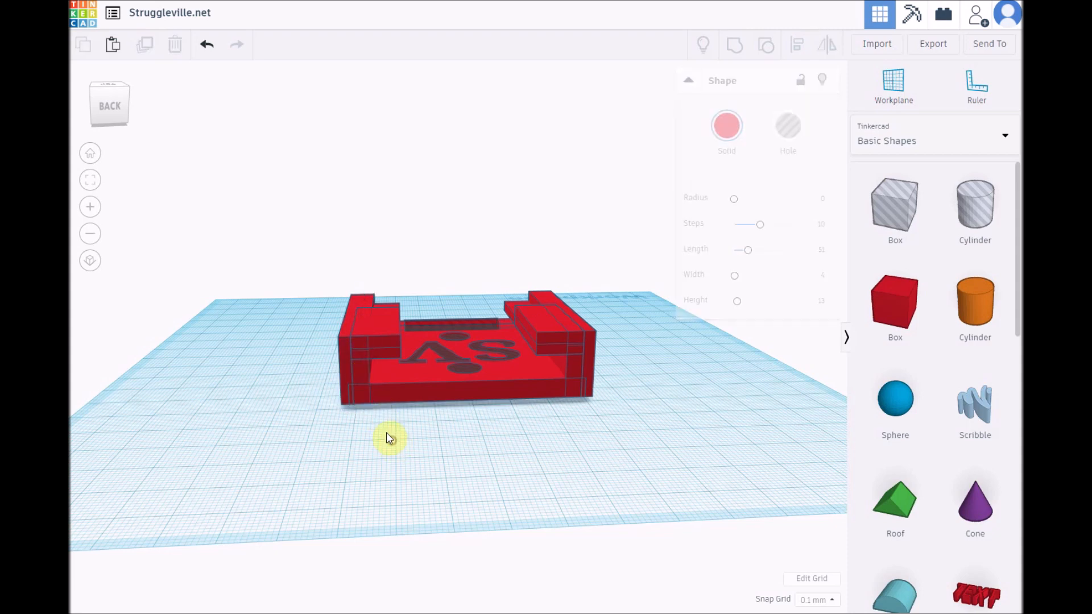
{"action": "left_click", "coordinate": [364, 374]}
{"action": "mouse_move", "coordinate": [398, 461]}
{"action": "right_mouse_down"}
{"action": "mouse_move", "coordinate": [428, 455]}
{"action": "mouse_move", "coordinate": [398, 465]}
{"action": "right_mouse_up"}
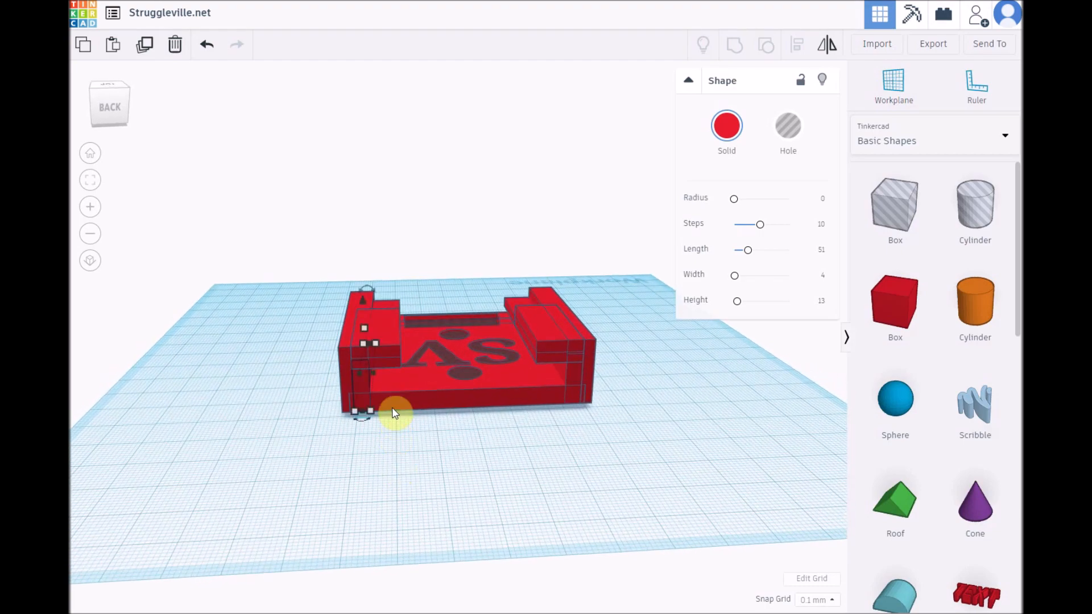
{"action": "left_click", "coordinate": [390, 366], "text": "shift"}
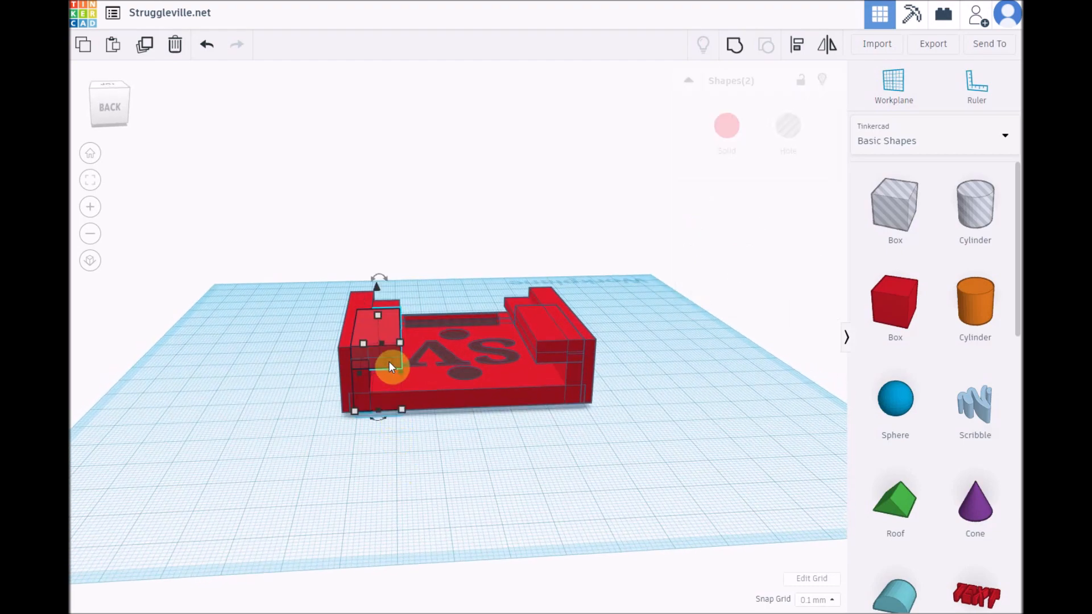
{"action": "right_click_drag", "start_coordinate": [463, 444], "coordinate": [434, 288]}
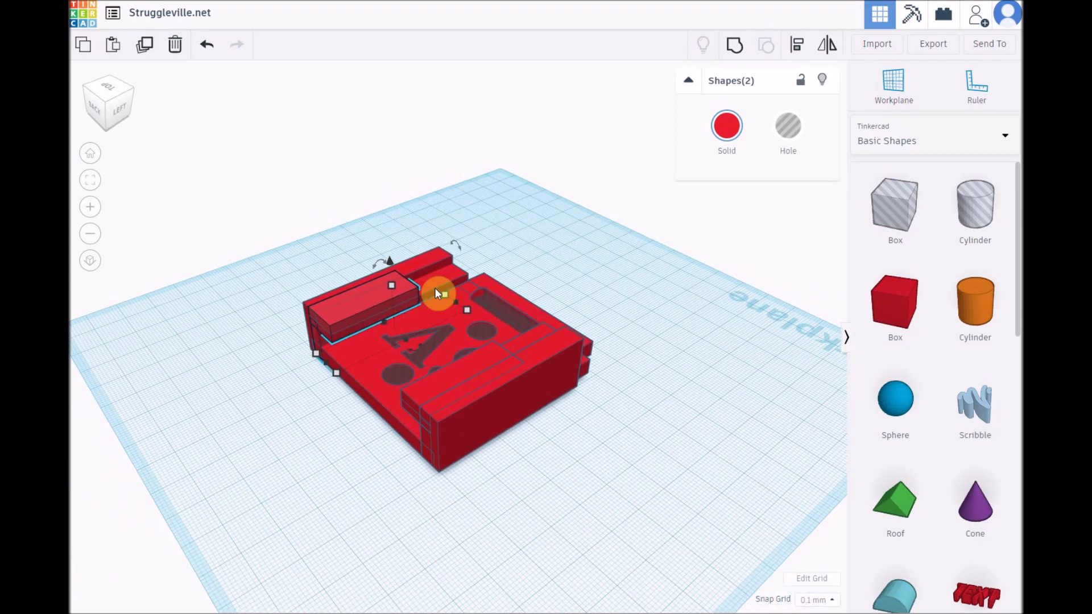
{"action": "left_click", "coordinate": [435, 279], "text": "shift"}
{"action": "right_click_drag", "start_coordinate": [227, 459], "coordinate": [375, 403]}
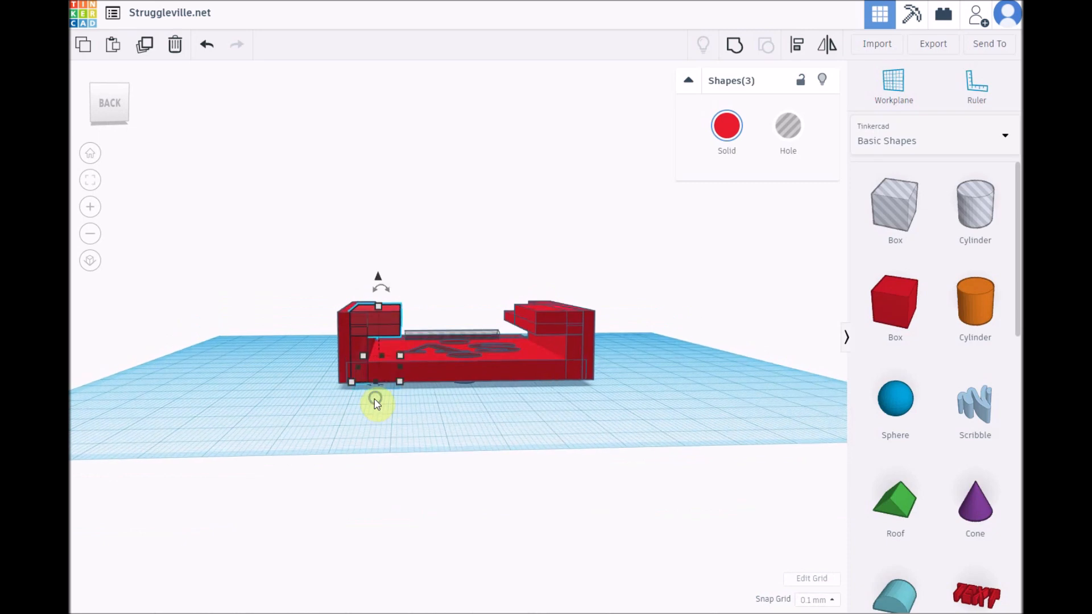
{"action": "left_click_drag", "start_coordinate": [379, 281], "coordinate": [378, 281]}
{"action": "left_click", "coordinate": [426, 288]}
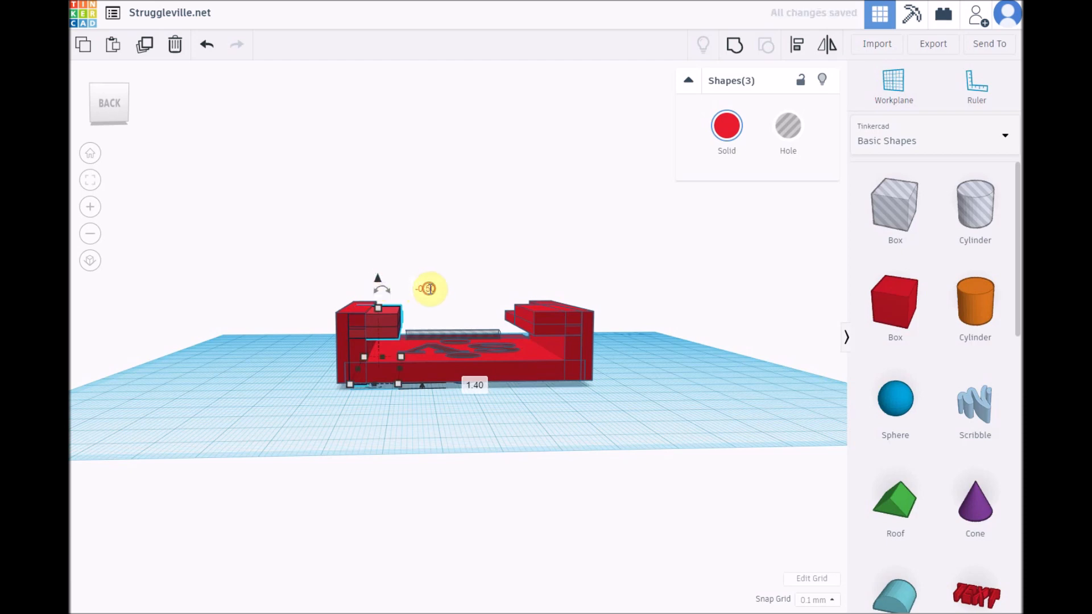
{"action": "type", "text": "0"}
{"action": "key", "text": "Return"}
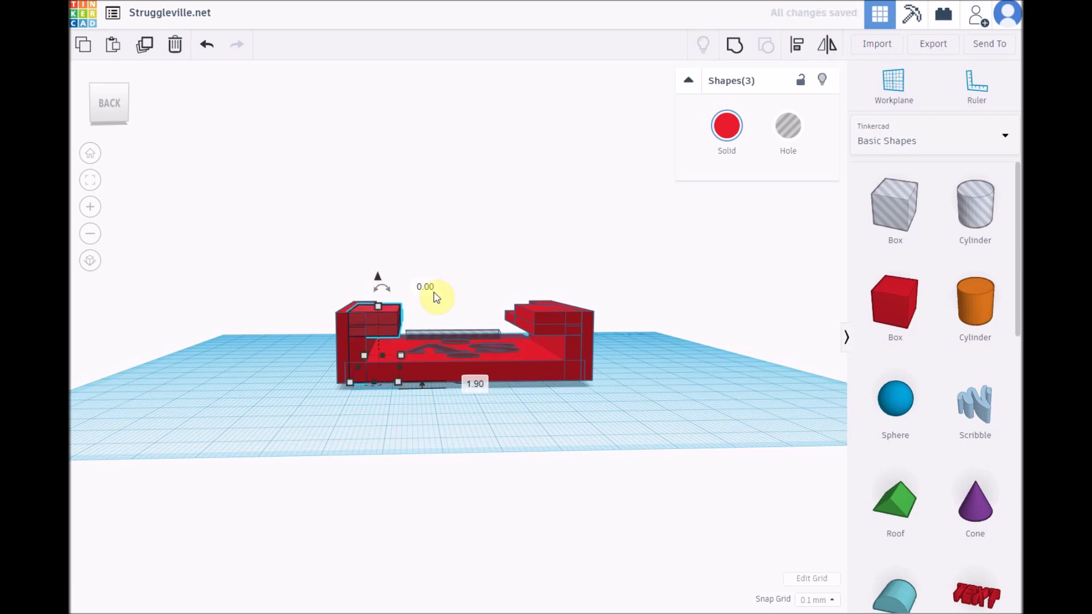
{"action": "left_click", "coordinate": [376, 433]}
Step: Select all shapes of the mount and group them into one object again
{"action": "right_click_drag", "start_coordinate": [289, 414], "coordinate": [322, 426]}
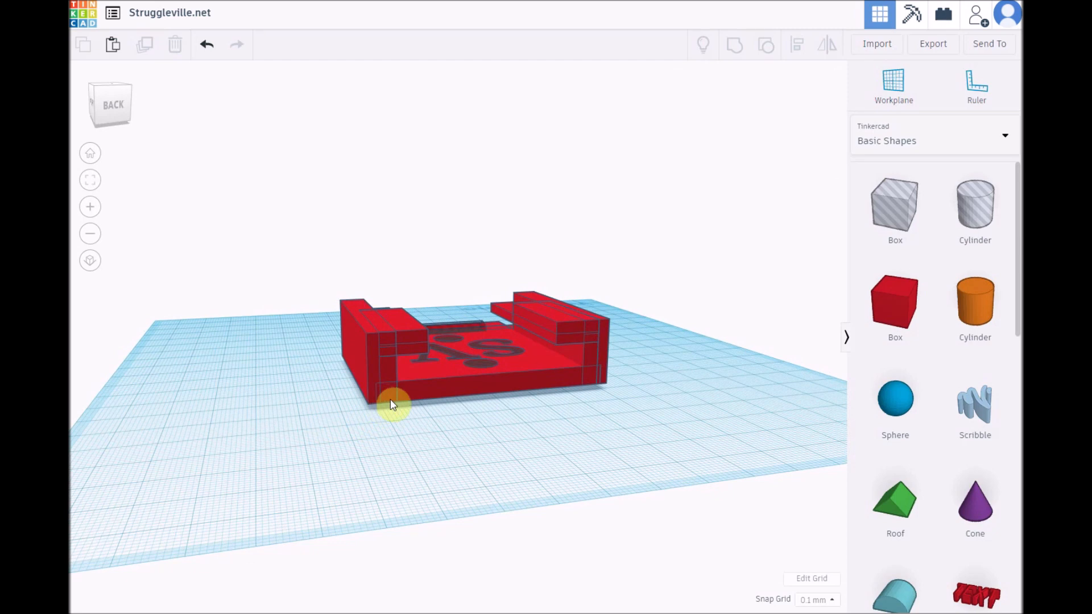
{"action": "right_click_drag", "start_coordinate": [489, 439], "coordinate": [435, 480]}
{"action": "left_click_drag", "start_coordinate": [309, 215], "coordinate": [591, 487]}
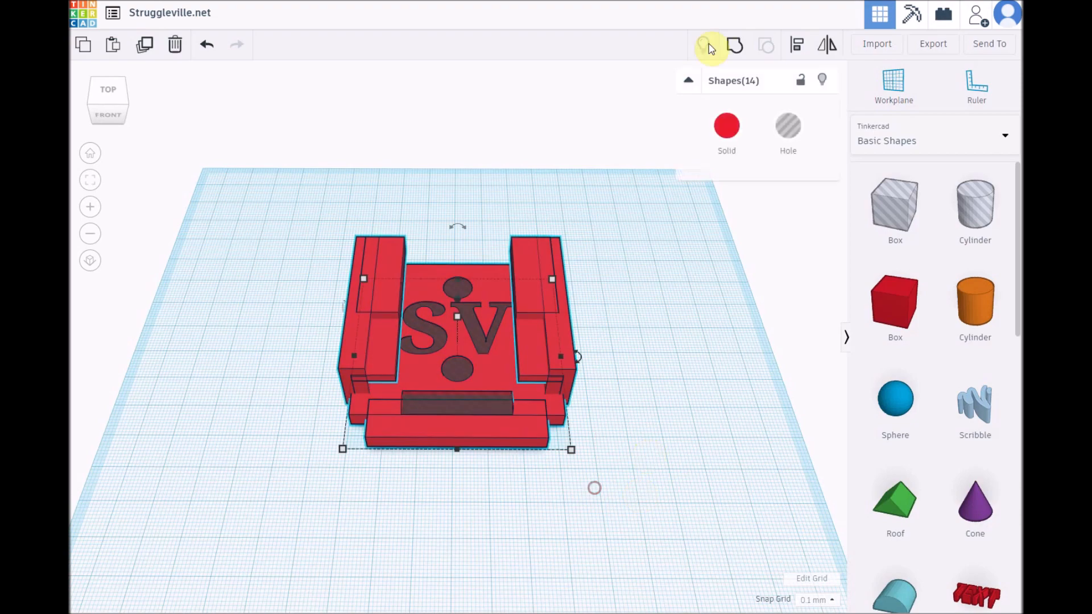
{"action": "left_click", "coordinate": [738, 47]}
{"action": "left_click", "coordinate": [666, 352]}
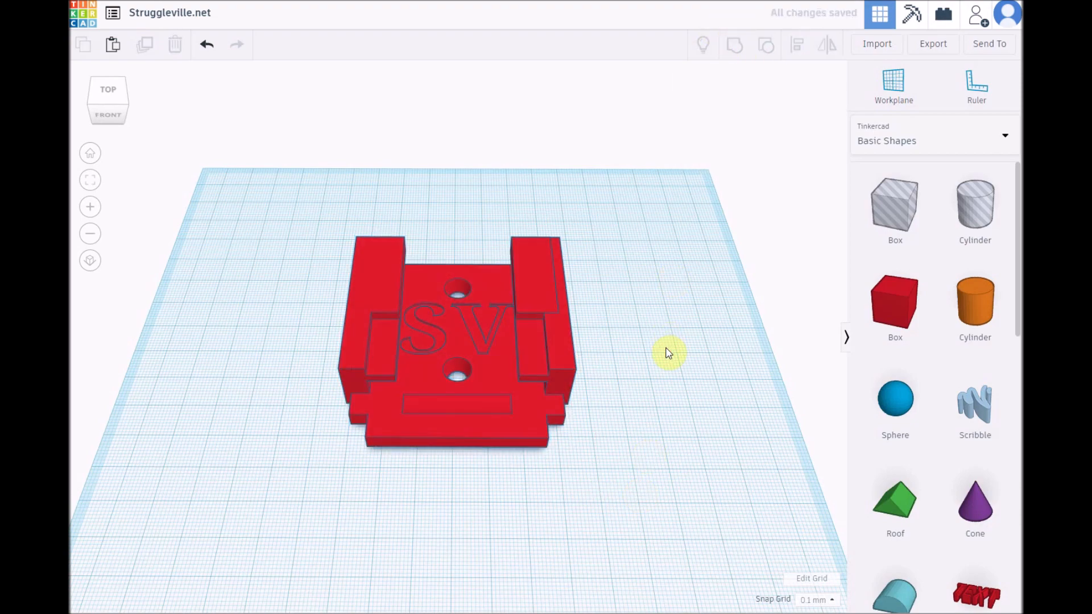
Step: Lower the grouped mount and set its height above the workplane to 0.0
{"action": "right_click_drag", "start_coordinate": [675, 310], "coordinate": [257, 362]}
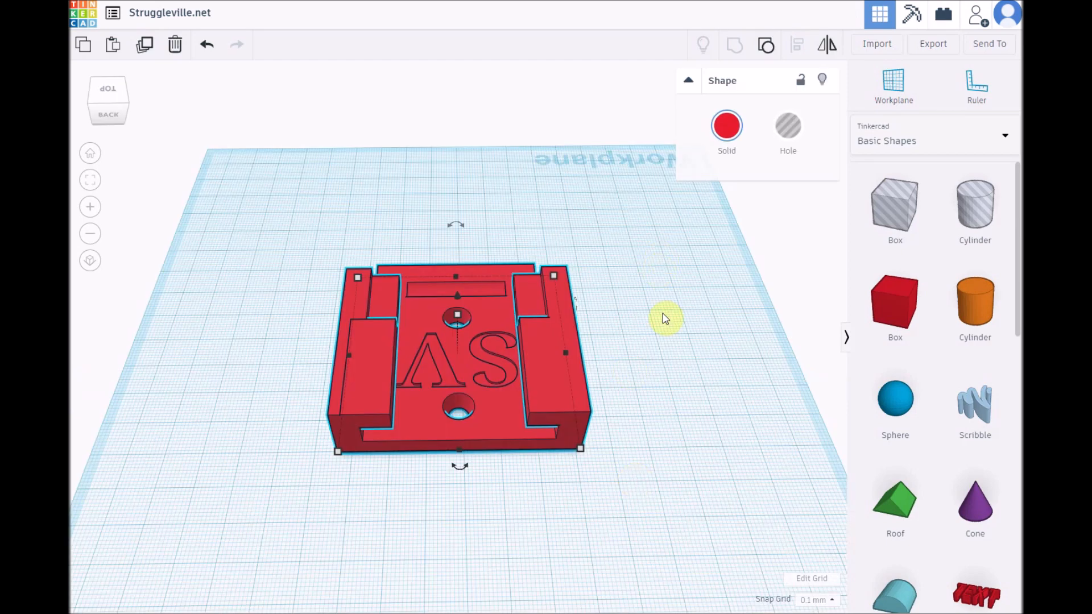
{"action": "right_click_drag", "start_coordinate": [665, 318], "coordinate": [654, 291]}
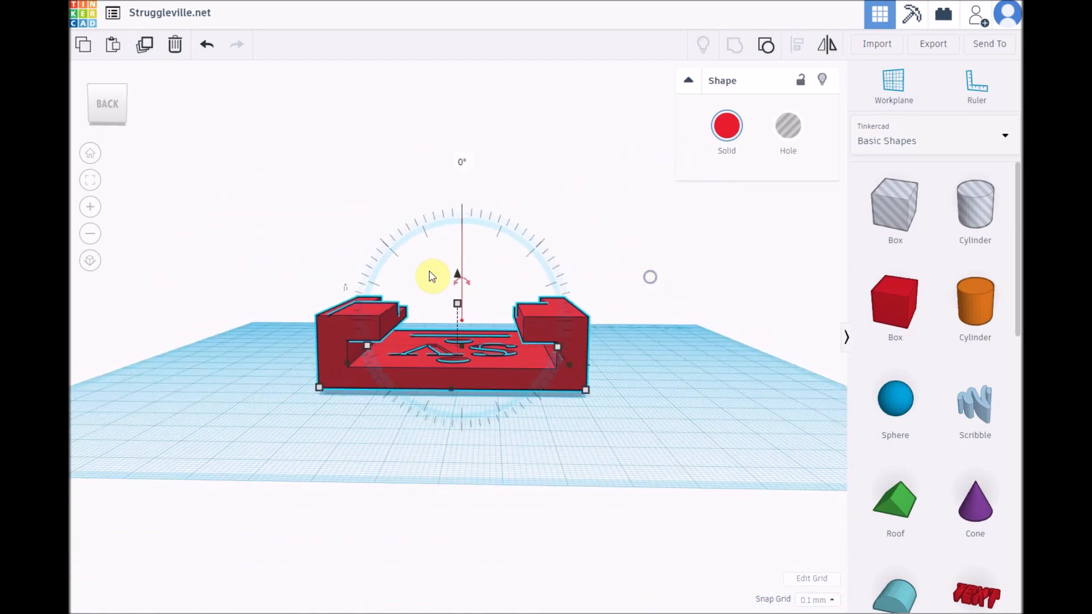
{"action": "left_click_drag", "start_coordinate": [459, 278], "coordinate": [454, 283]}
{"action": "left_click", "coordinate": [619, 355]}
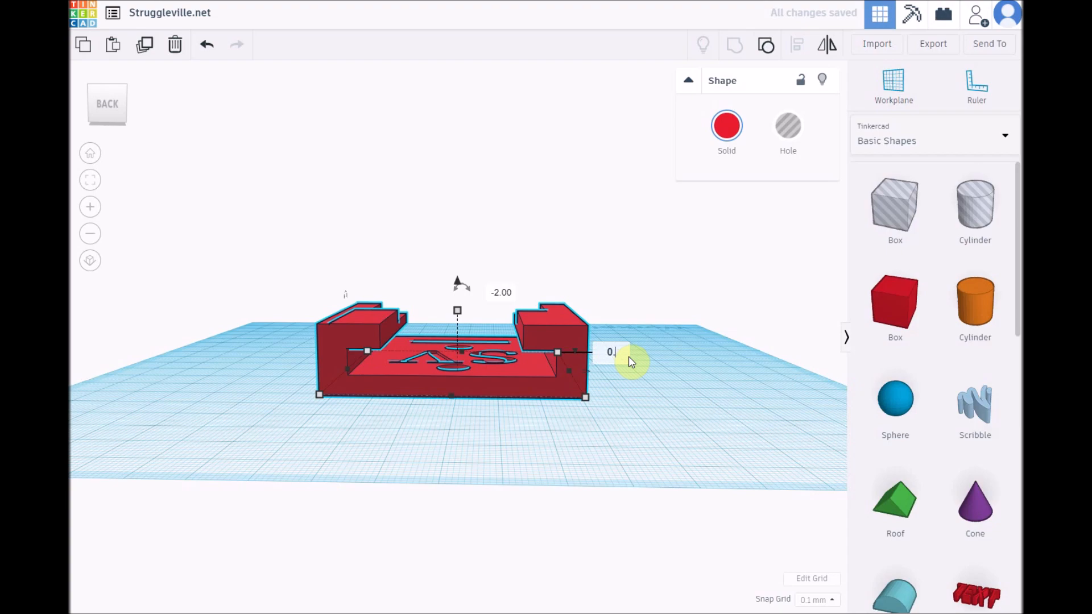
{"action": "type", "text": "0.0"}
{"action": "key", "text": "Return"}
{"action": "left_click", "coordinate": [643, 448]}
Step: Select the whole grouped SV mount and ungroup it into its component shapes again
{"action": "right_click_drag", "start_coordinate": [638, 451], "coordinate": [679, 456]}
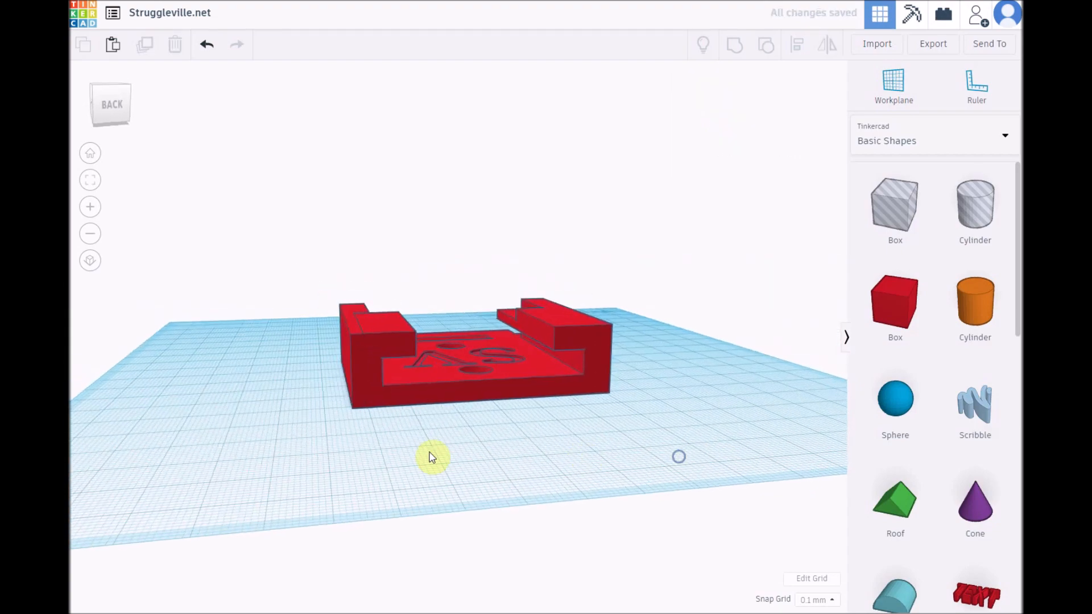
{"action": "right_click_drag", "start_coordinate": [371, 525], "coordinate": [296, 263]}
{"action": "left_click_drag", "start_coordinate": [293, 252], "coordinate": [705, 514]}
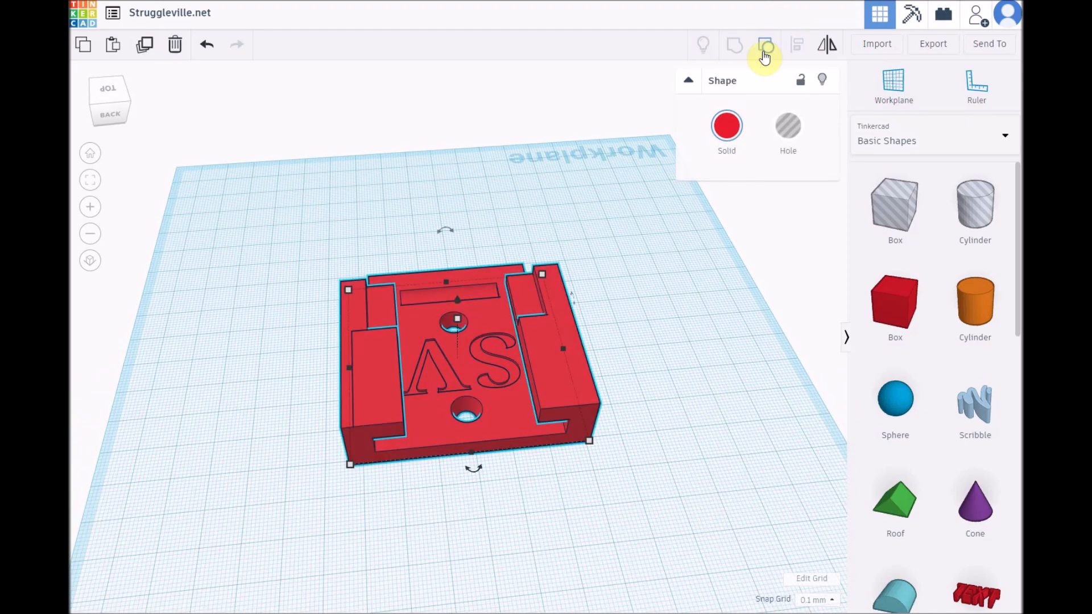
{"action": "left_click", "coordinate": [293, 517]}
{"action": "right_click_drag", "start_coordinate": [292, 517], "coordinate": [281, 432]}
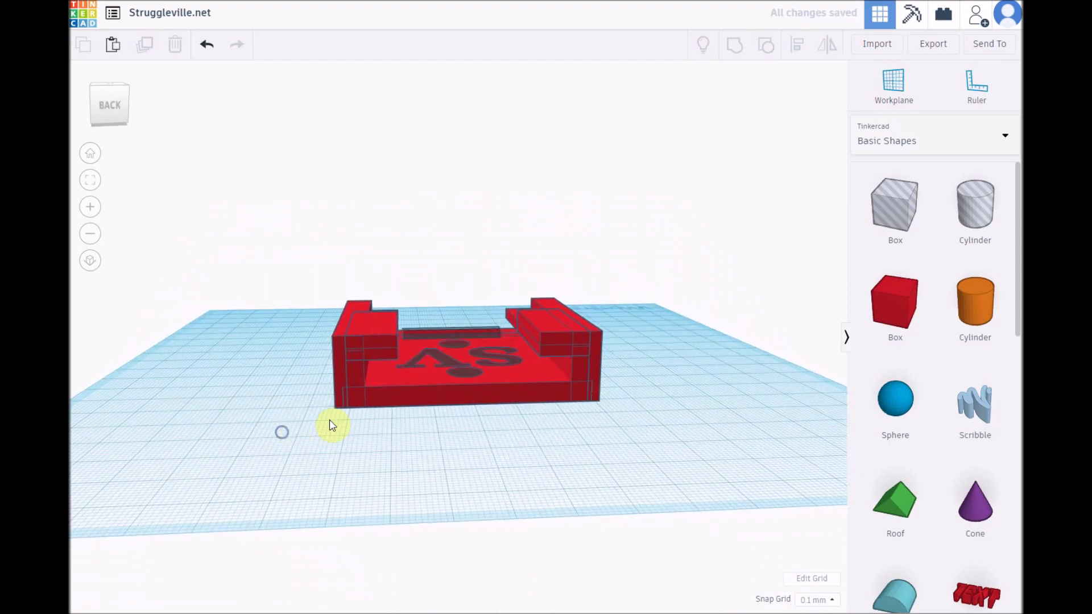
{"action": "left_click", "coordinate": [358, 374]}
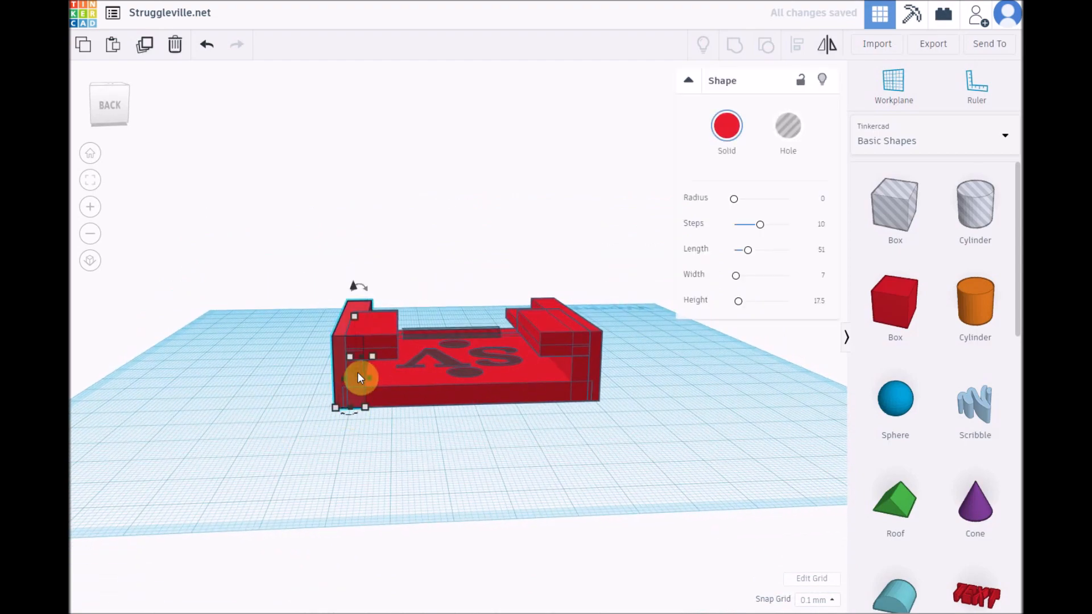
{"action": "left_click", "coordinate": [390, 351], "text": "shift"}
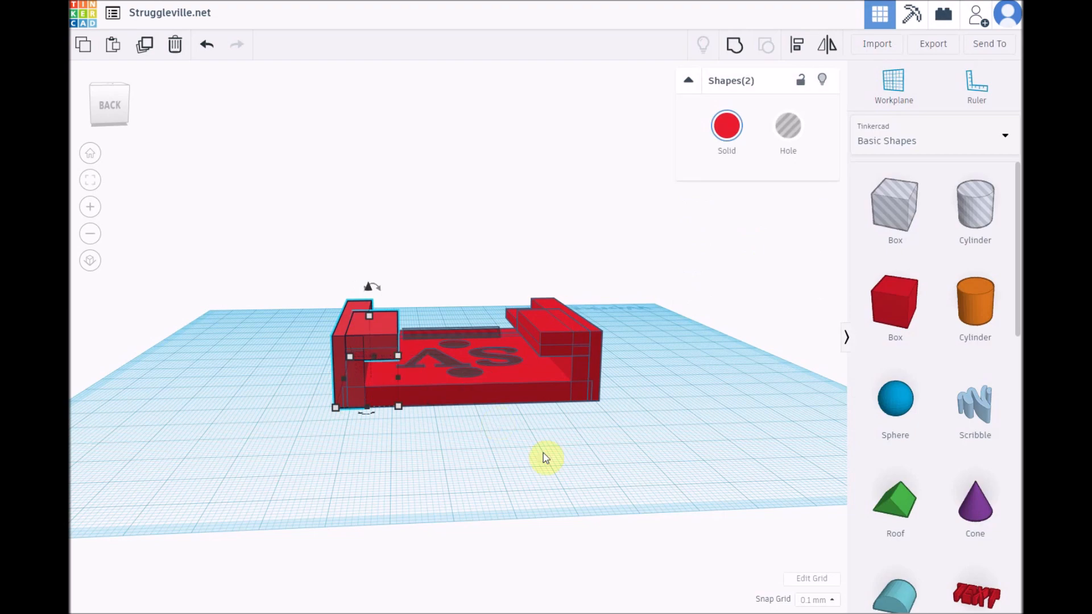
{"action": "right_click_drag", "start_coordinate": [556, 458], "coordinate": [254, 499]}
{"action": "left_click", "coordinate": [507, 299], "text": "shift"}
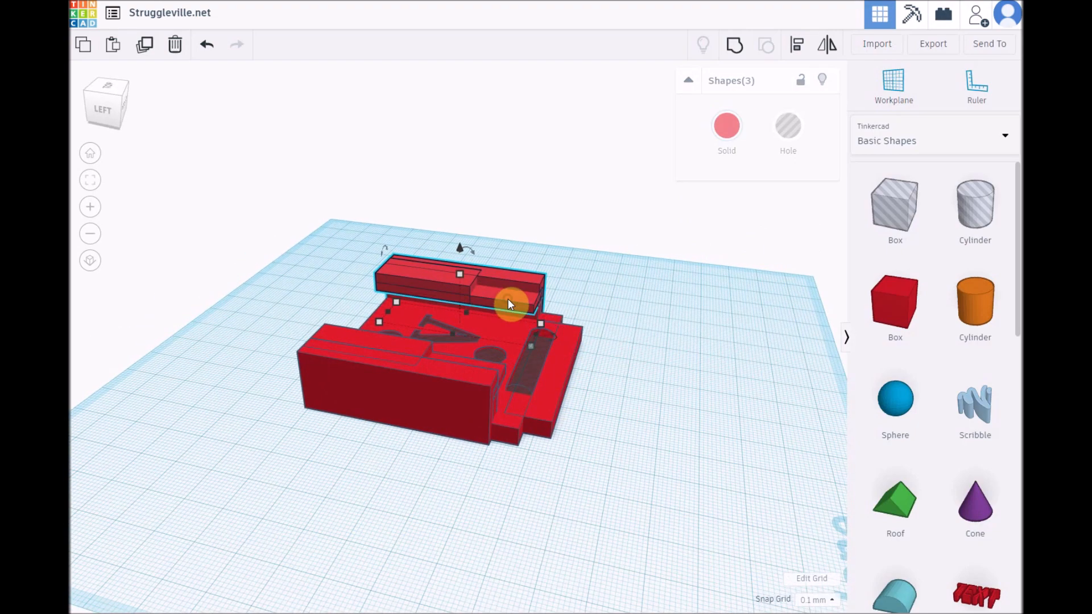
{"action": "right_click_drag", "start_coordinate": [177, 414], "coordinate": [282, 419]}
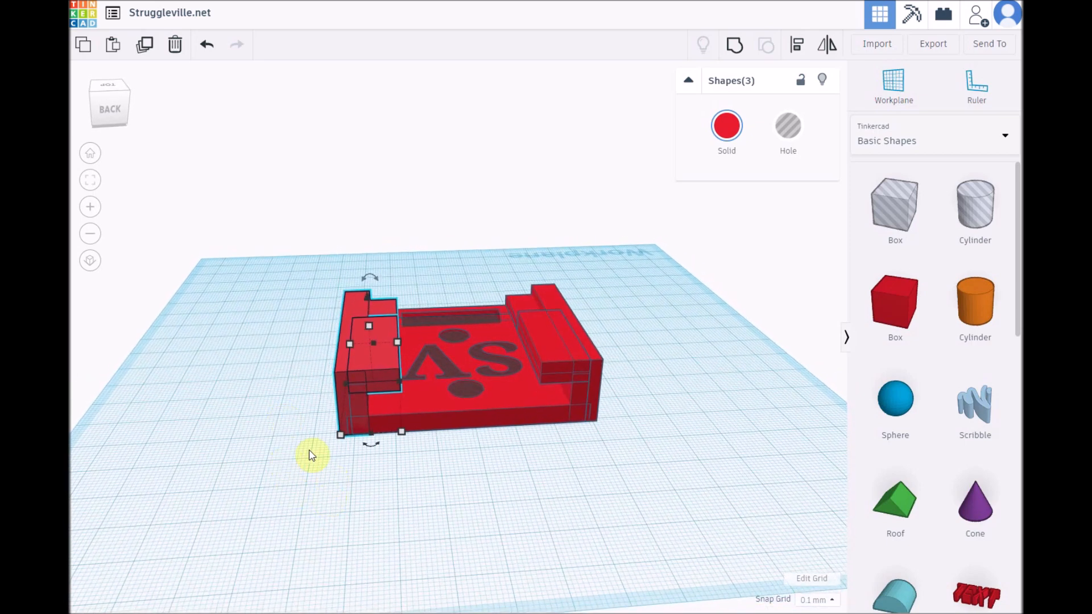
{"action": "left_click", "coordinate": [272, 465]}
Step: Select one side's 4 mm wide inner wall, overhanging rail and front ledge, lower them, and set their height above the workplane to 0.00
{"action": "right_click_drag", "start_coordinate": [344, 442], "coordinate": [335, 359]}
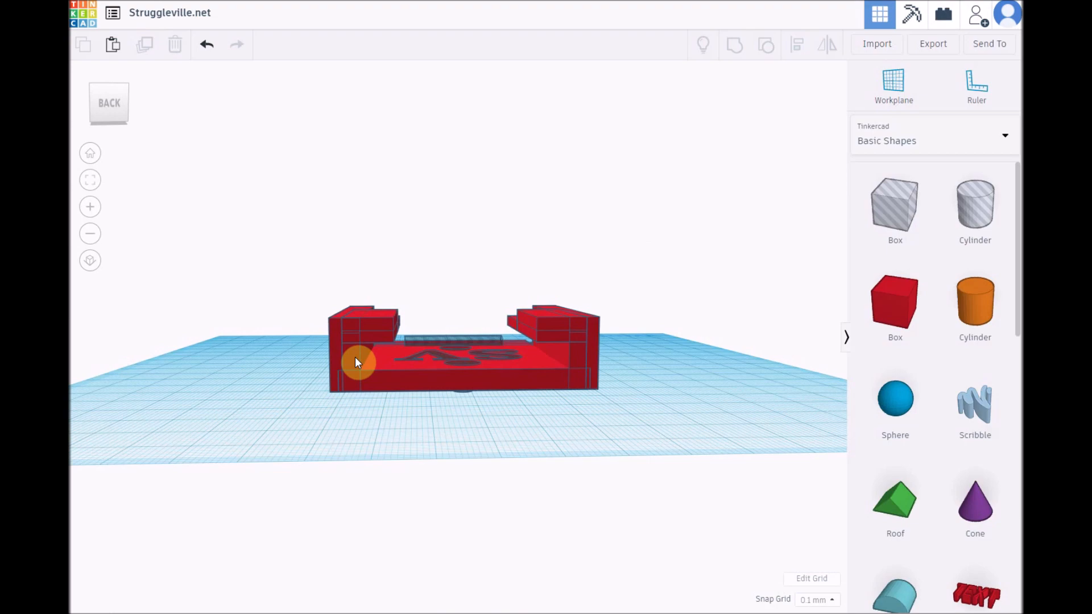
{"action": "left_click", "coordinate": [355, 362]}
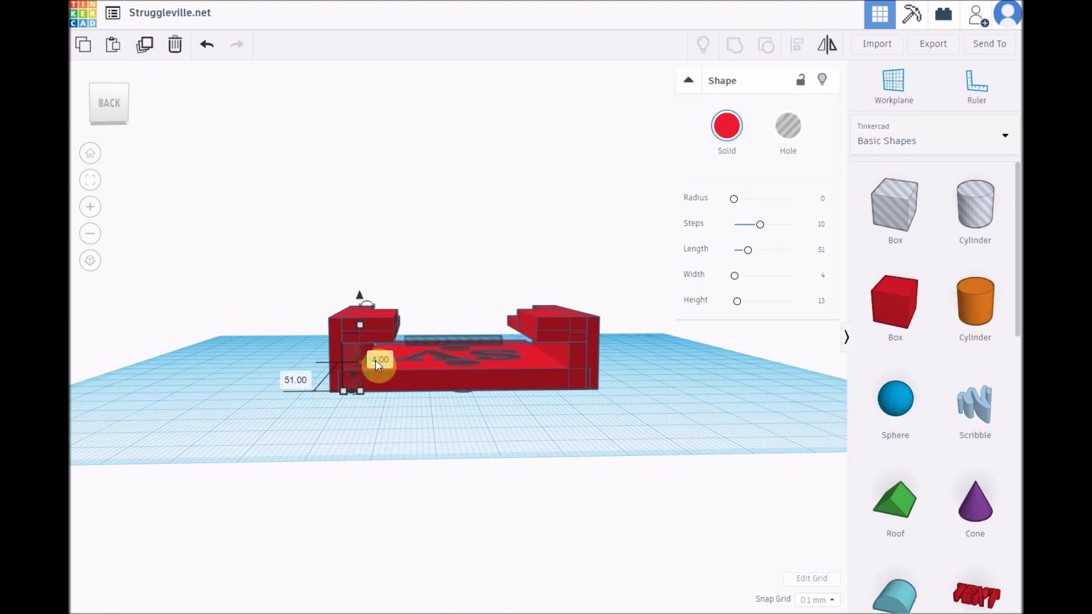
{"action": "left_click", "coordinate": [387, 338], "text": "shift"}
{"action": "right_click_drag", "start_coordinate": [421, 443], "coordinate": [366, 403]}
{"action": "left_click", "coordinate": [373, 322], "text": "shift"}
{"action": "right_click_drag", "start_coordinate": [276, 441], "coordinate": [398, 381]}
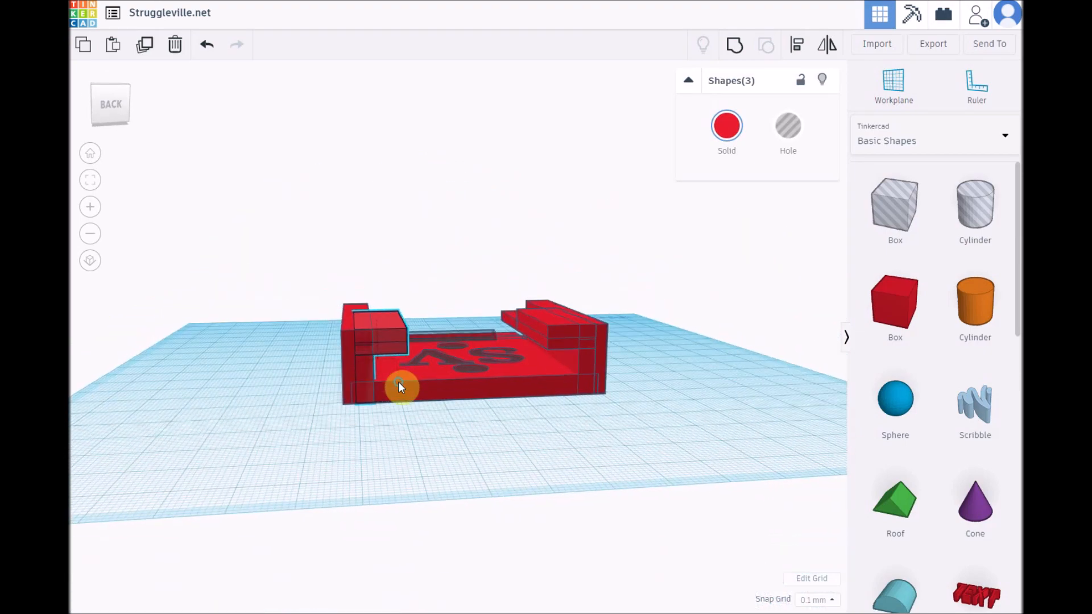
{"action": "left_click_drag", "start_coordinate": [375, 290], "coordinate": [373, 289]}
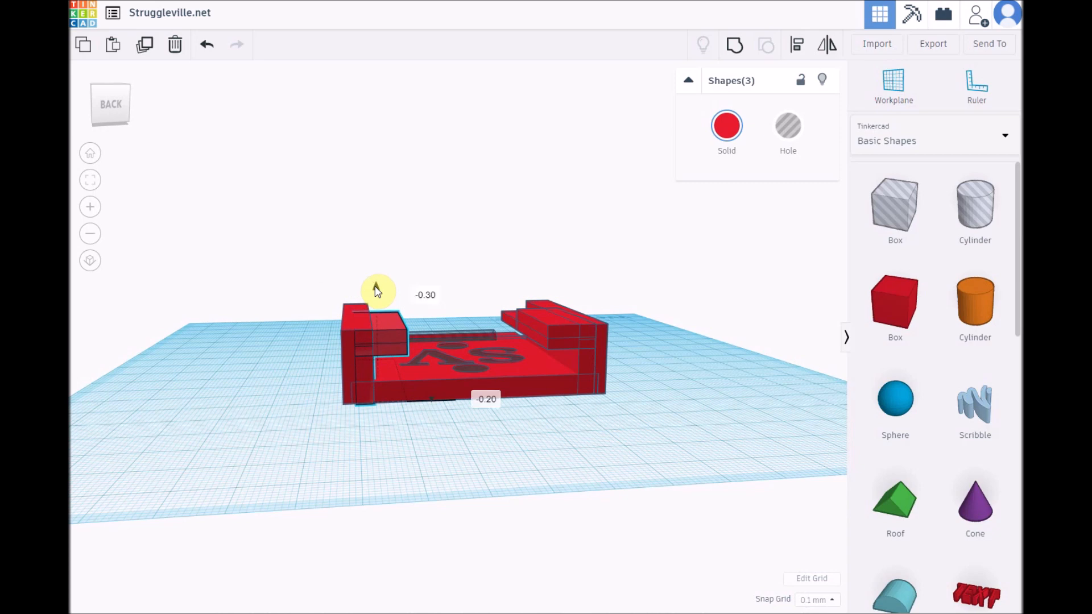
{"action": "left_click", "coordinate": [487, 409]}
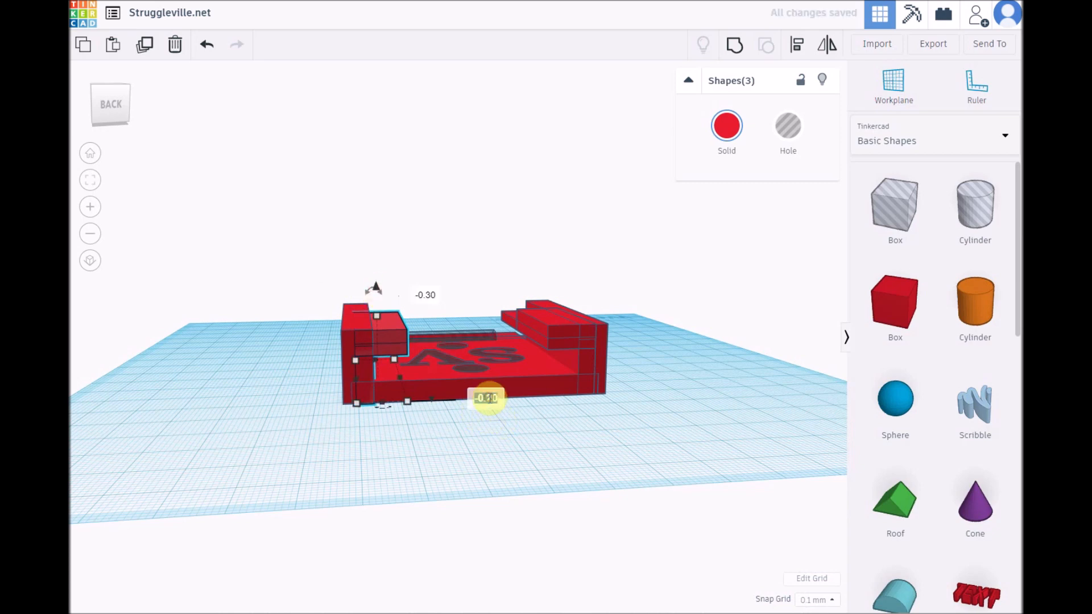
{"action": "type", "text": "0.00"}
{"action": "key", "text": "Return"}
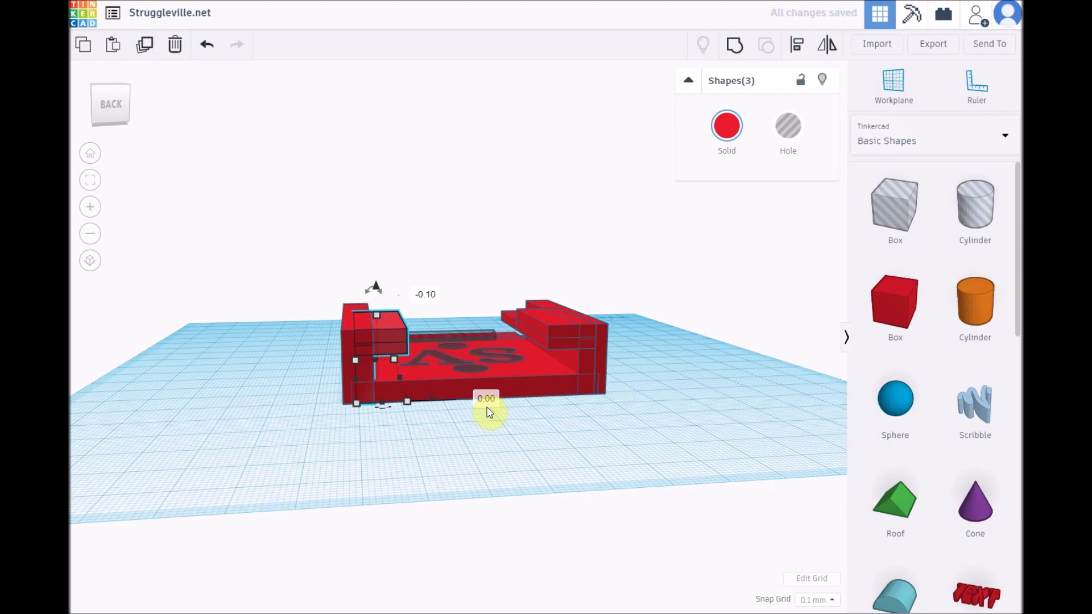
{"action": "left_click", "coordinate": [368, 454]}
Step: Select every shape of the mount and group them back into a single object
{"action": "right_click_drag", "start_coordinate": [319, 458], "coordinate": [315, 504]}
{"action": "left_click_drag", "start_coordinate": [295, 248], "coordinate": [643, 490]}
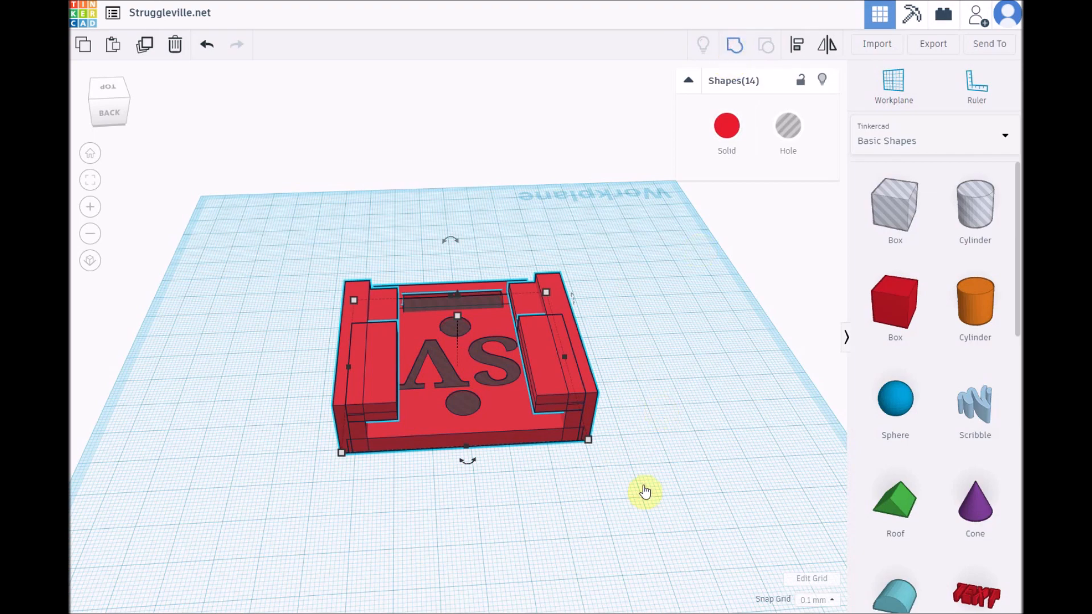
{"action": "key", "text": "ctrl+g"}
{"action": "left_click", "coordinate": [677, 490]}
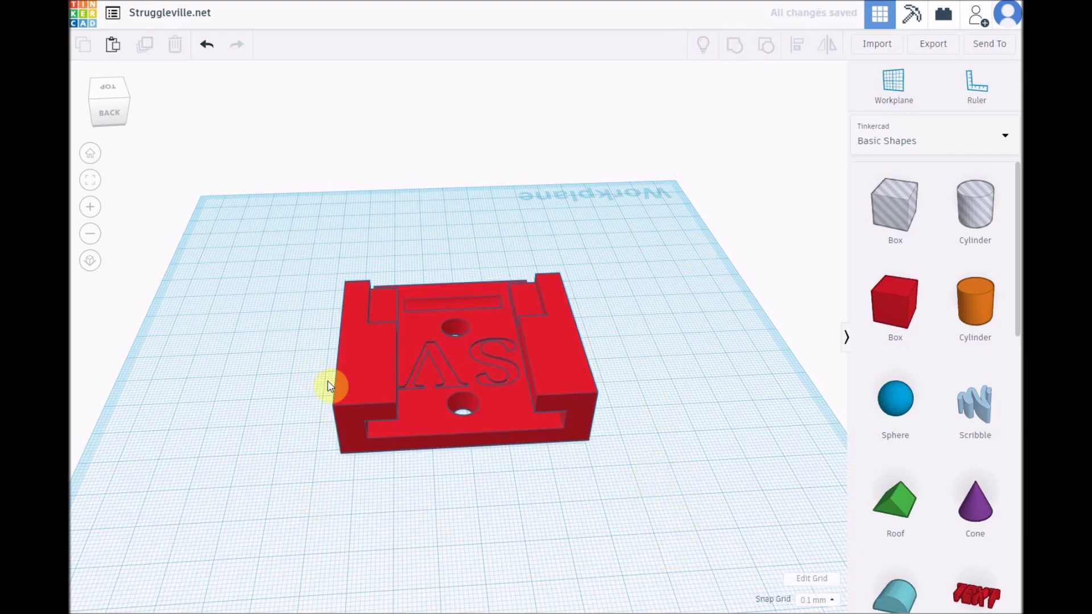
{"action": "right_click_drag", "start_coordinate": [647, 454], "coordinate": [263, 441]}
{"action": "left_click", "coordinate": [302, 489]}
{"action": "right_click_drag", "start_coordinate": [302, 489], "coordinate": [593, 532]}
{"action": "right_click_drag", "start_coordinate": [705, 461], "coordinate": [404, 429]}
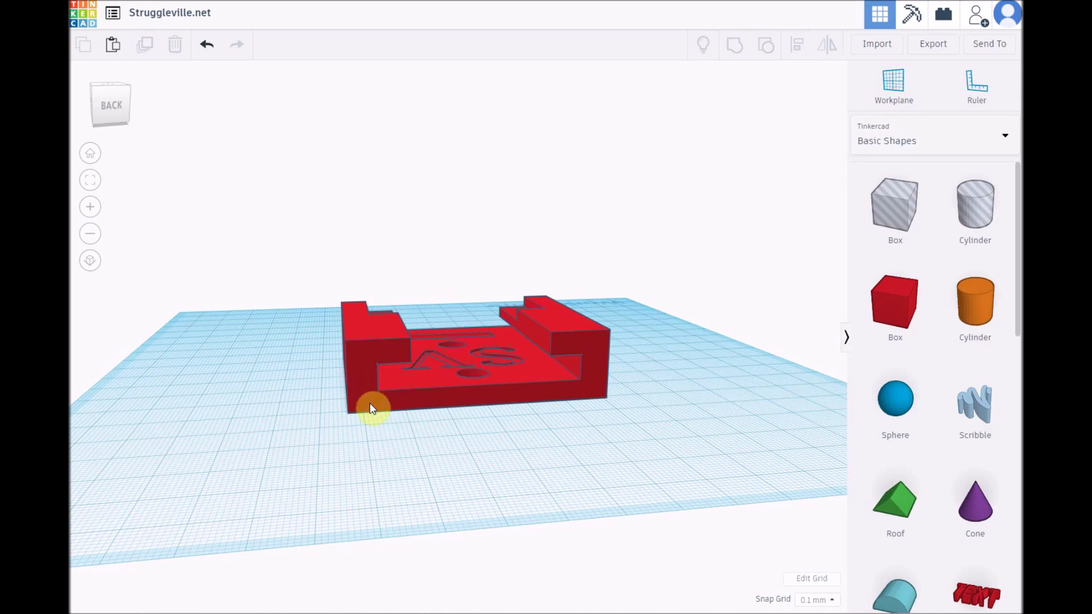
{"action": "right_click_drag", "start_coordinate": [381, 453], "coordinate": [918, 425]}
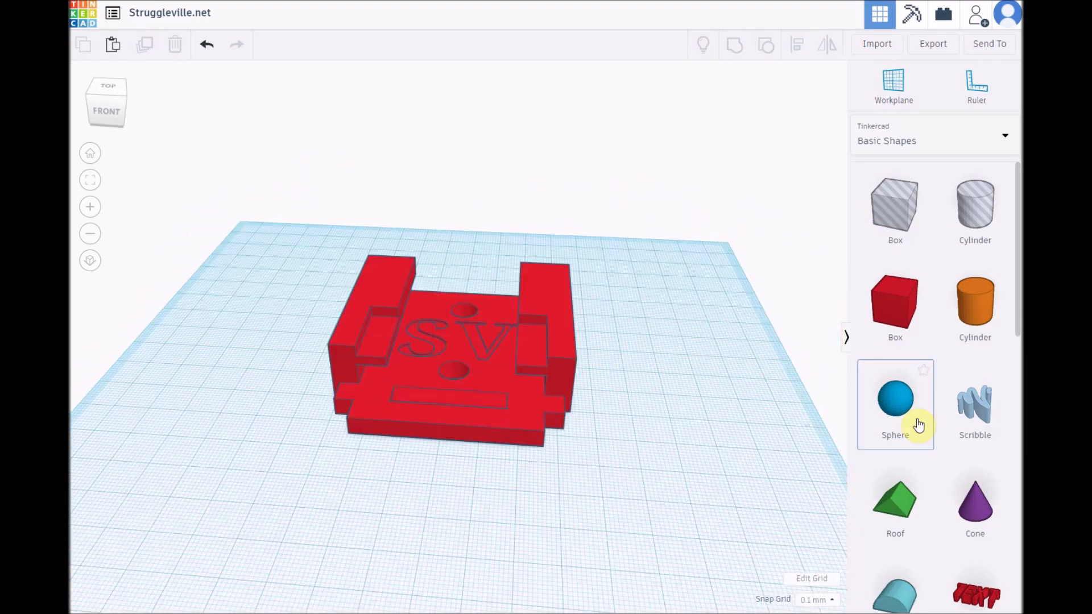